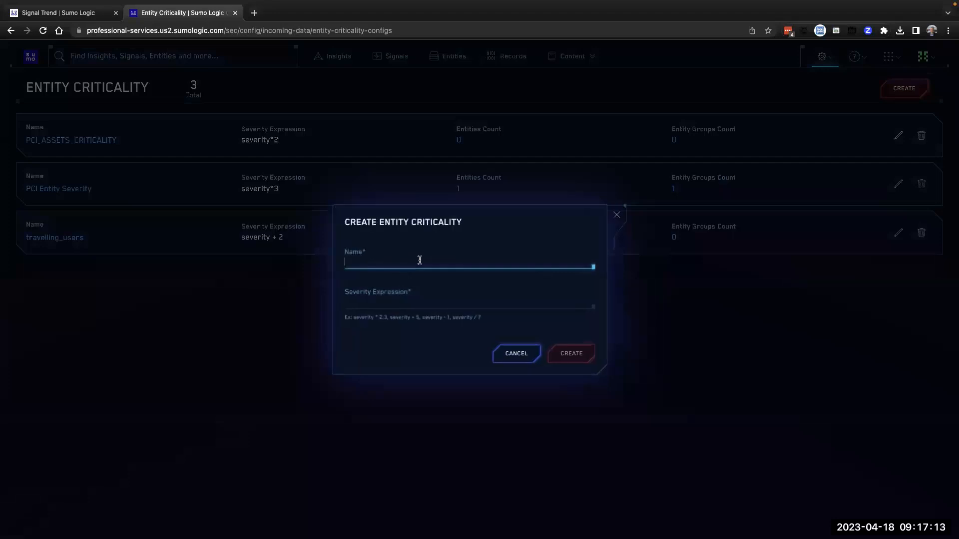
Draft an entity criticality named PCI Entity Severity with the severity expression severity*3, and cancel its creation.
text(PCI Entity Severity)
click(399, 300)
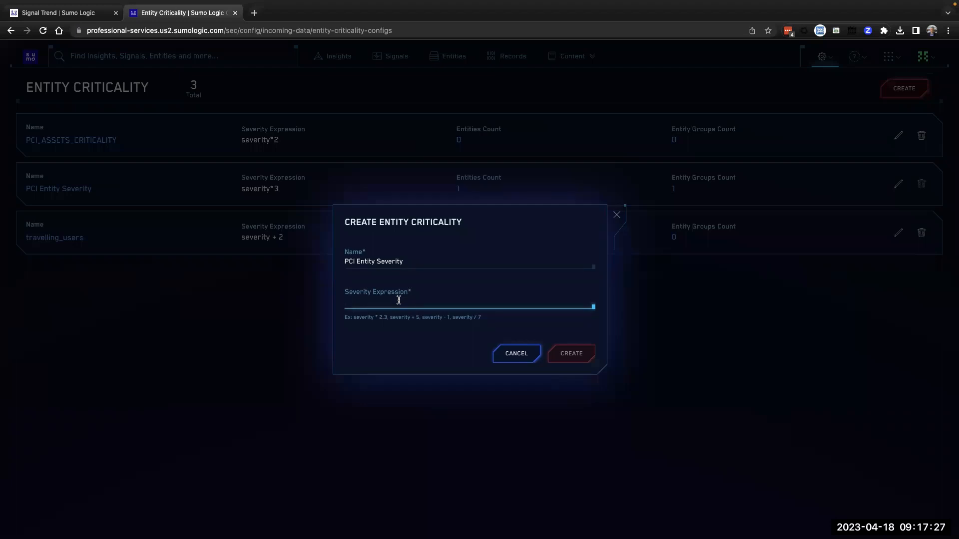
text(severity*)
key(BackSpace)
text(+)
key(BackSpace)
text(*3)
click(519, 359)
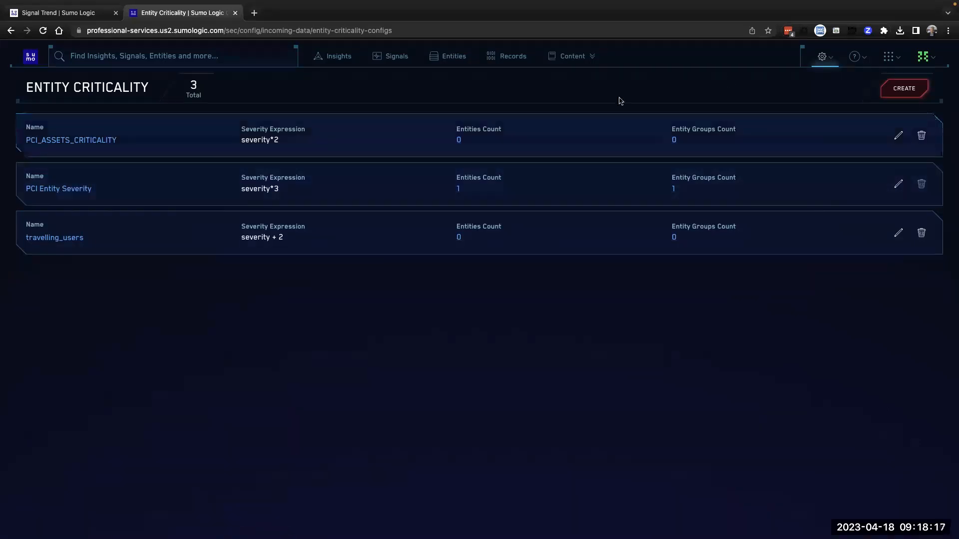
Open the entityType tag schema from the list of tag schemas.
key(ctrl+Left)
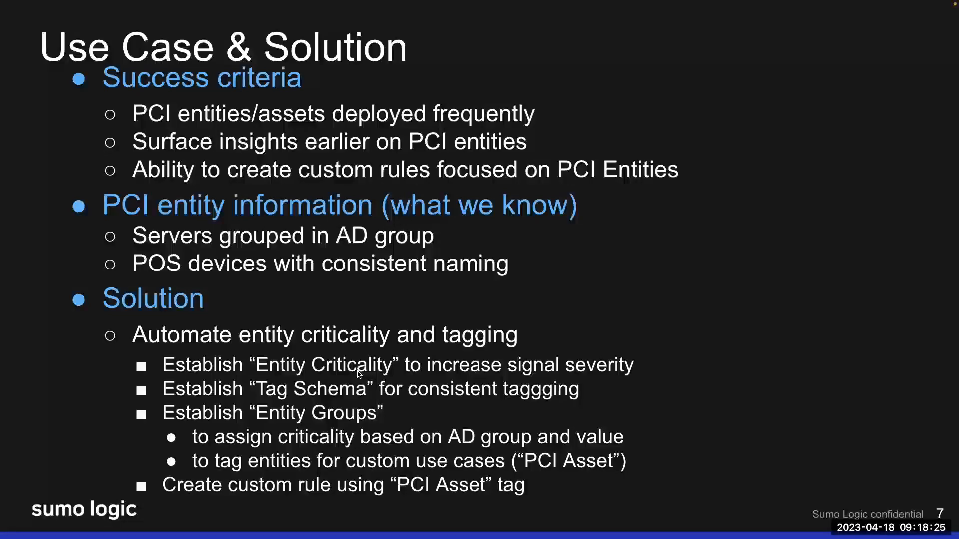
key(ctrl+Right)
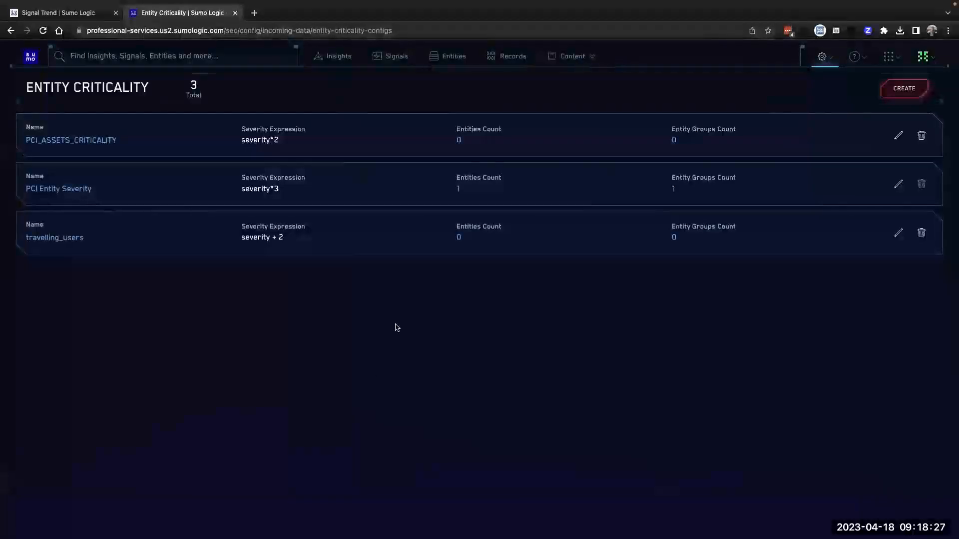
click(824, 57)
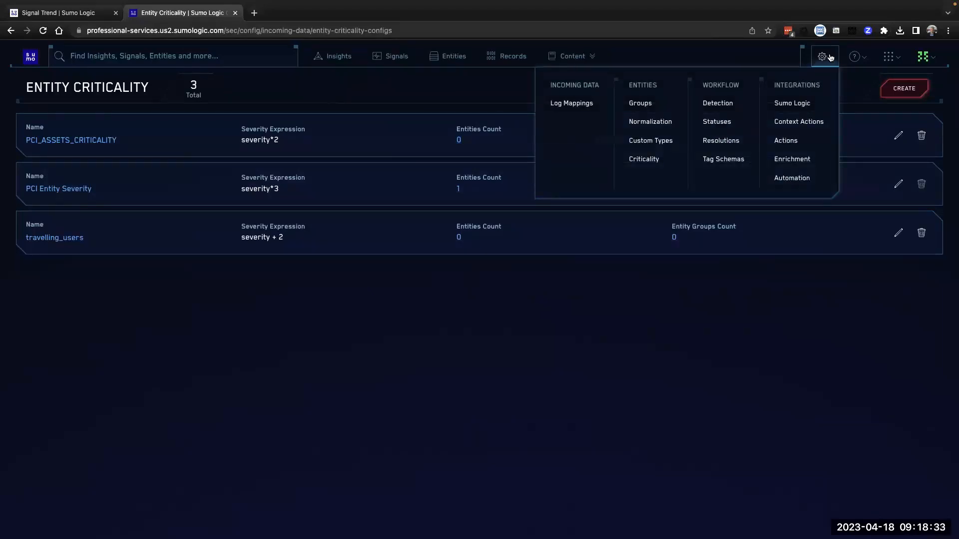
click(724, 160)
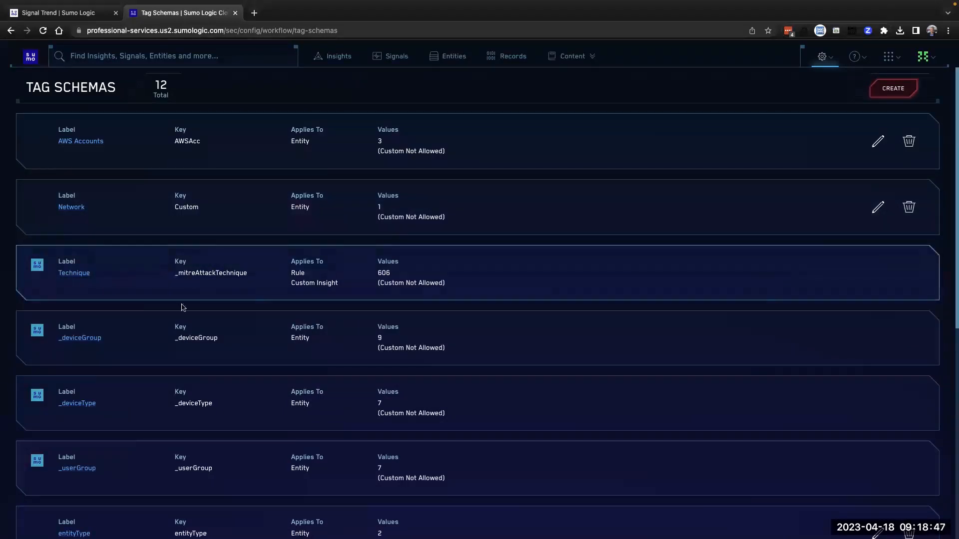
scroll(156, 313, down, 1)
scroll(155, 312, down, 3)
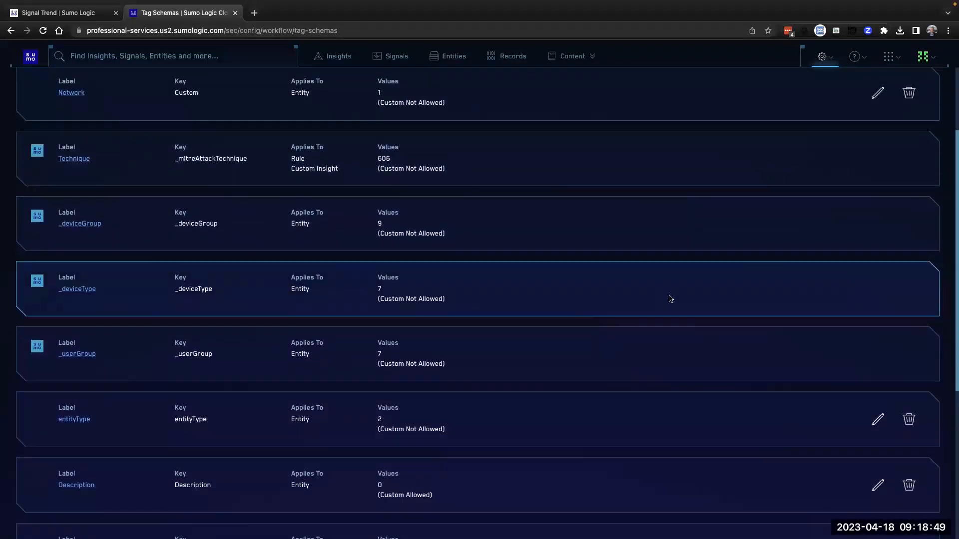
click(80, 419)
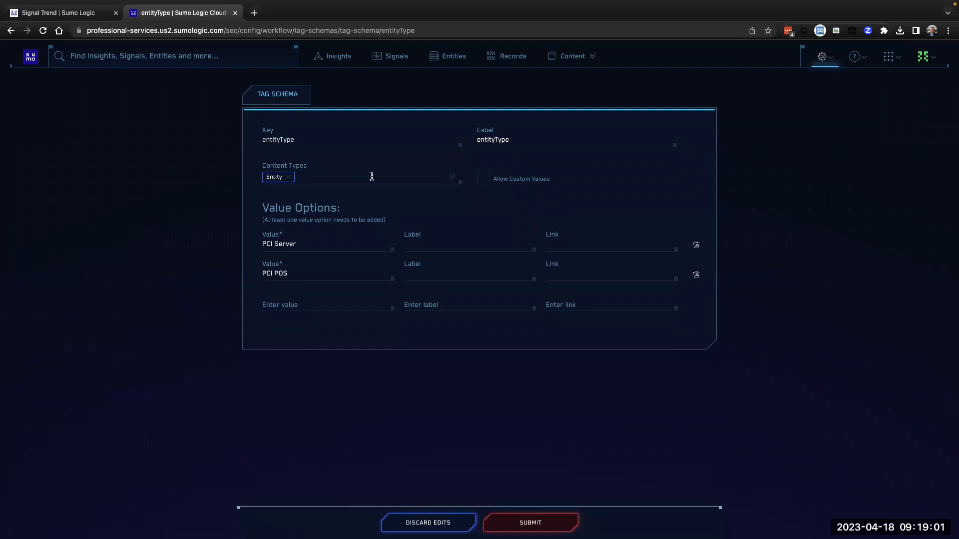
Examine which content types the entityType tag schema can apply to, without changing the selection.
click(452, 180)
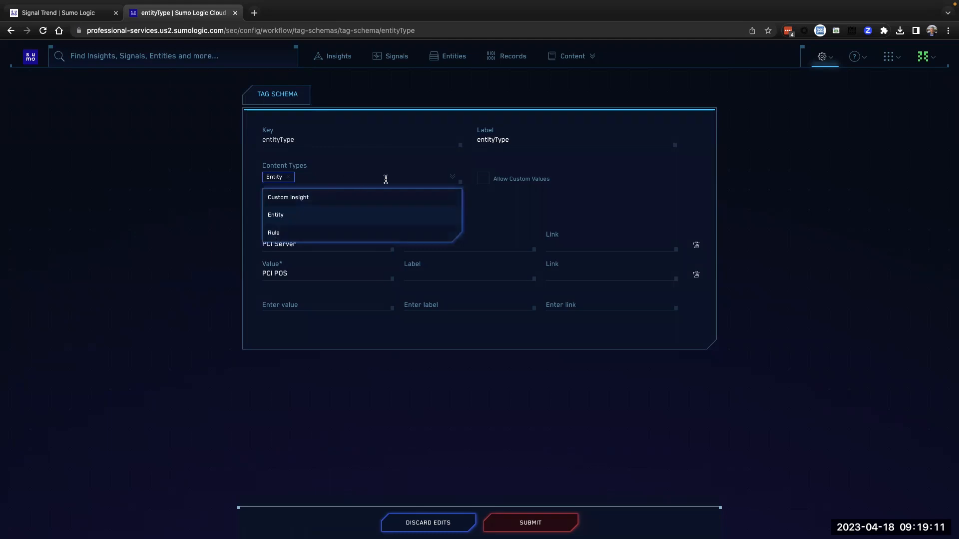
click(542, 205)
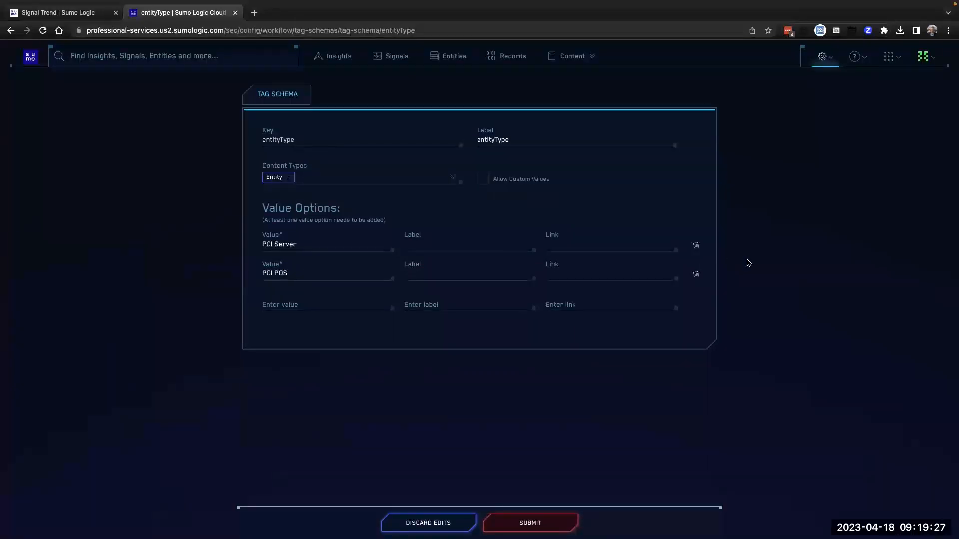
key(ctrl+Left)
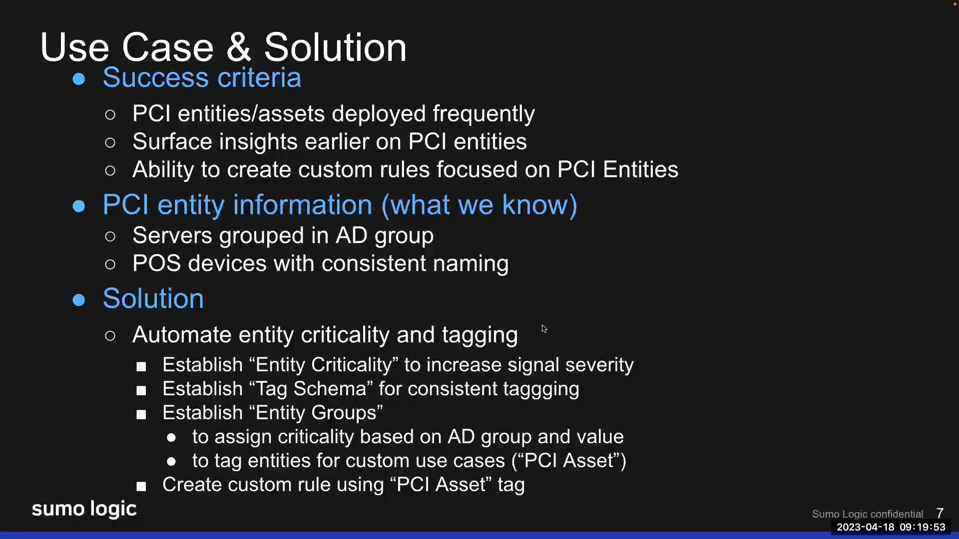
key(ctrl+Right)
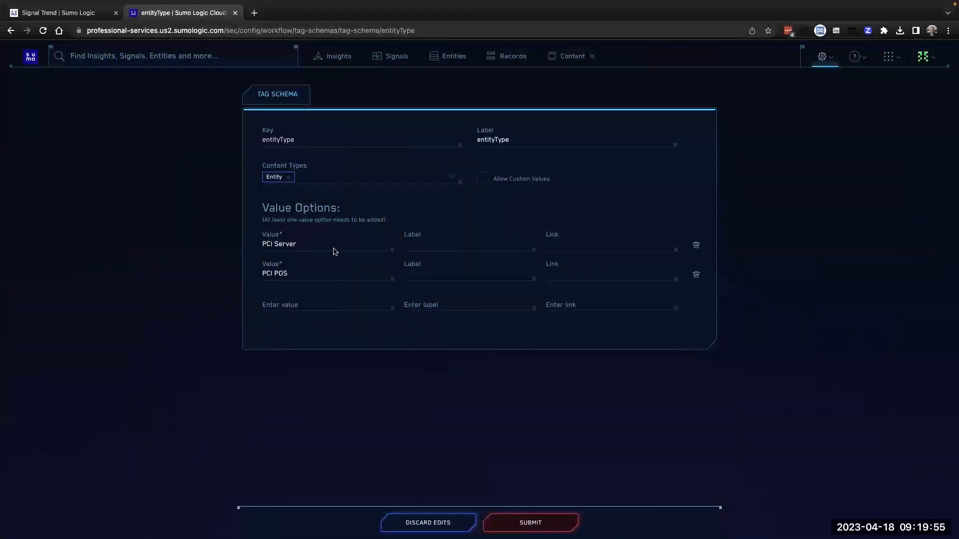
Start a new entity group named PCI Servers with the description PCI Server List.
click(826, 60)
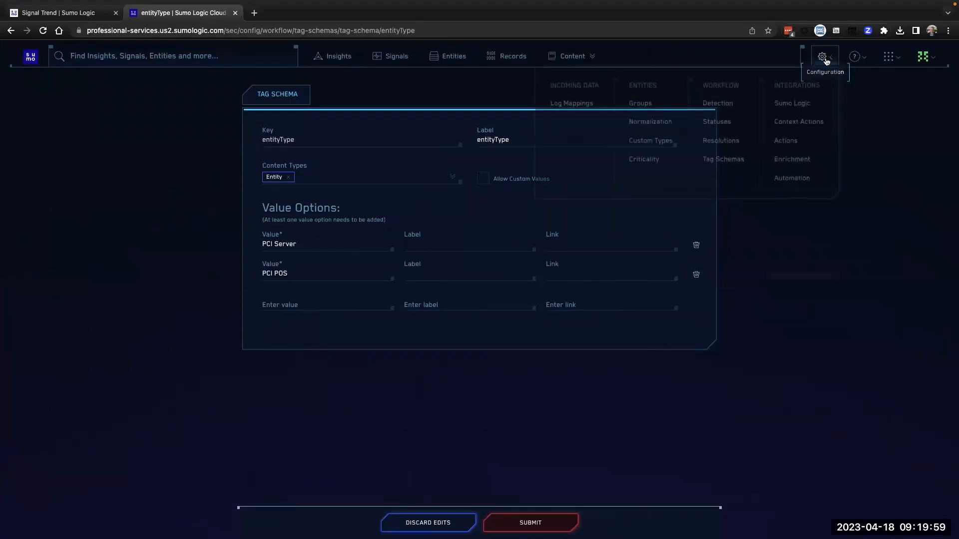
click(648, 103)
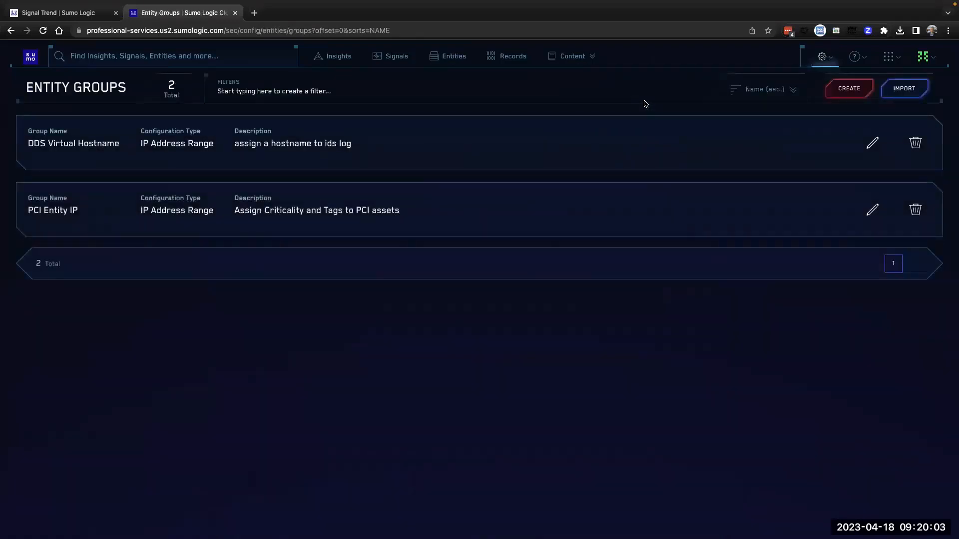
click(842, 95)
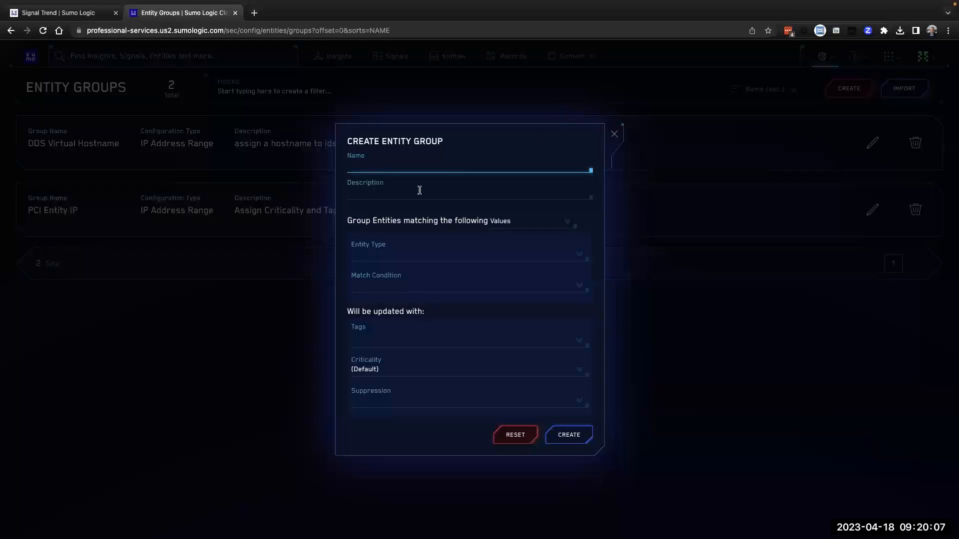
text(PCI Servers)
click(393, 191)
text(PCI Server)
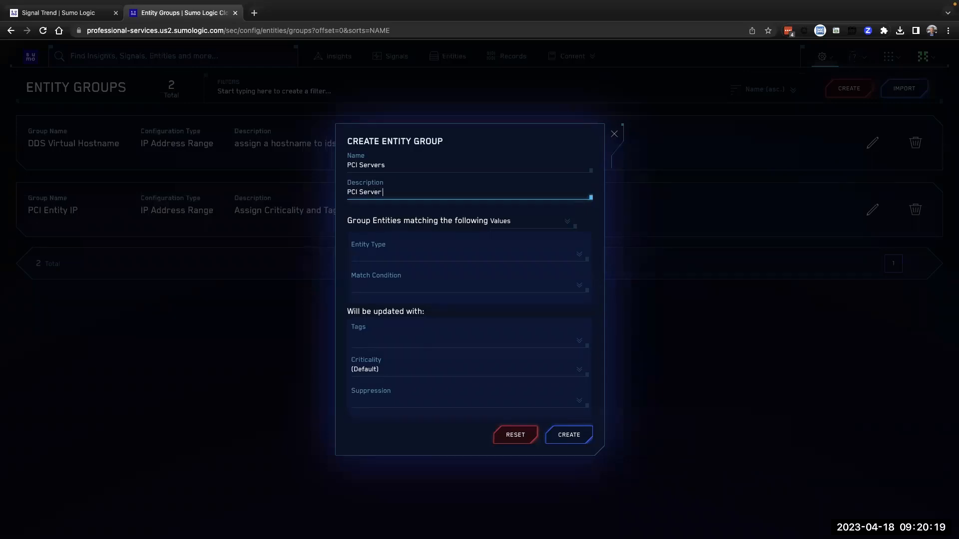
text( List)
Have the group match entities by Inventory, with the inventory type Computer.
click(519, 220)
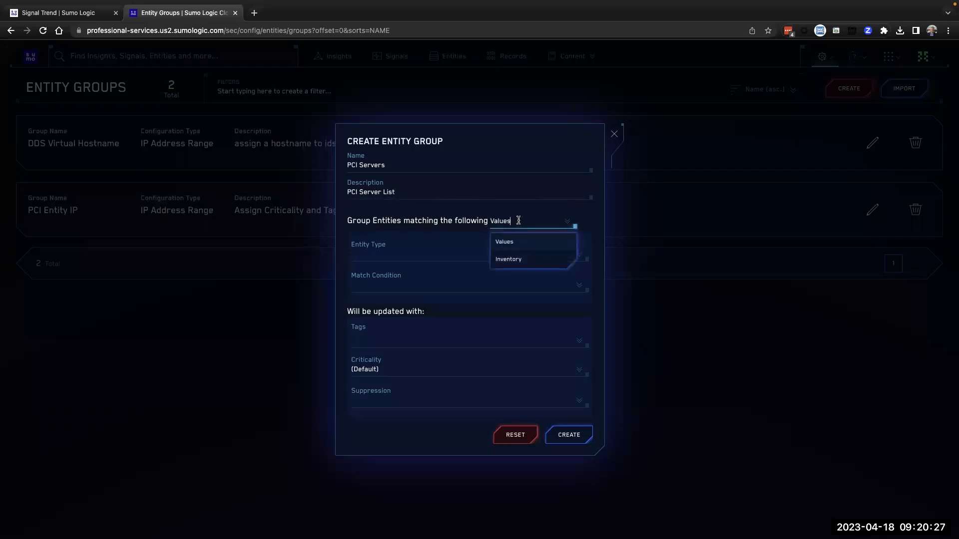
click(511, 260)
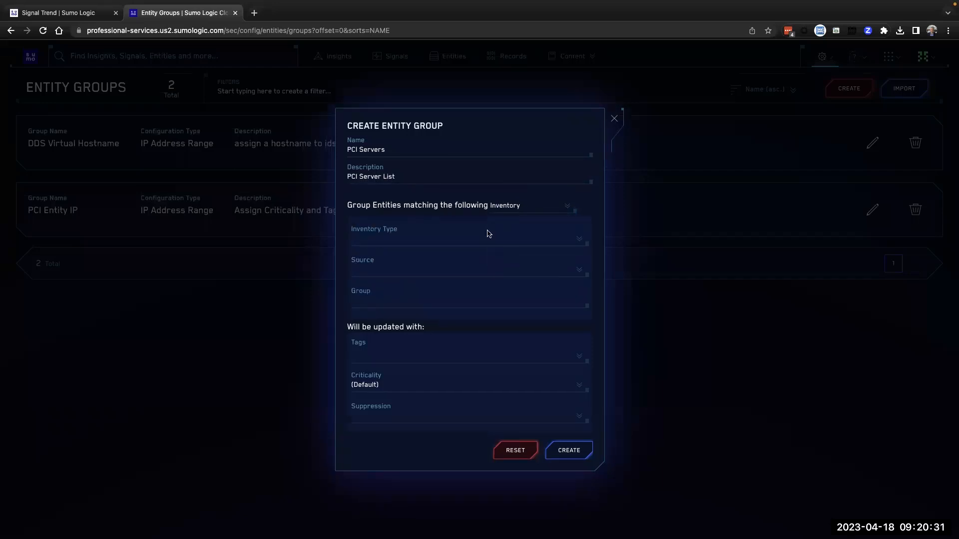
click(440, 240)
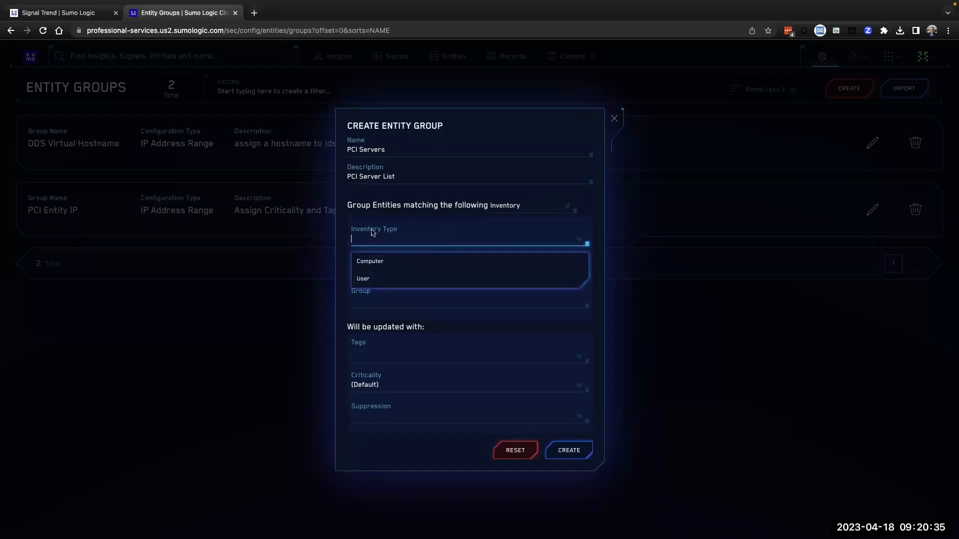
click(378, 263)
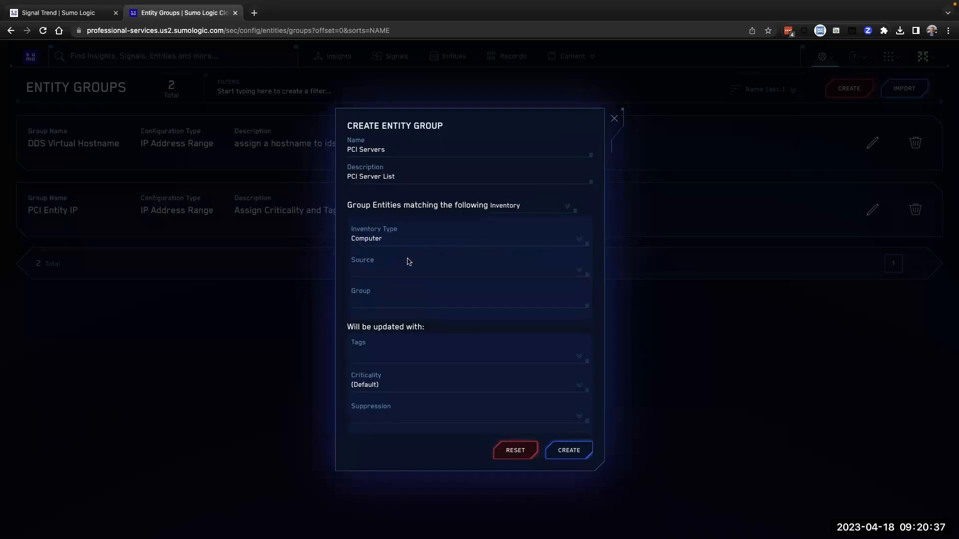
Set the inventory source to Active Directory and the matched group to PCI Servers.
click(403, 270)
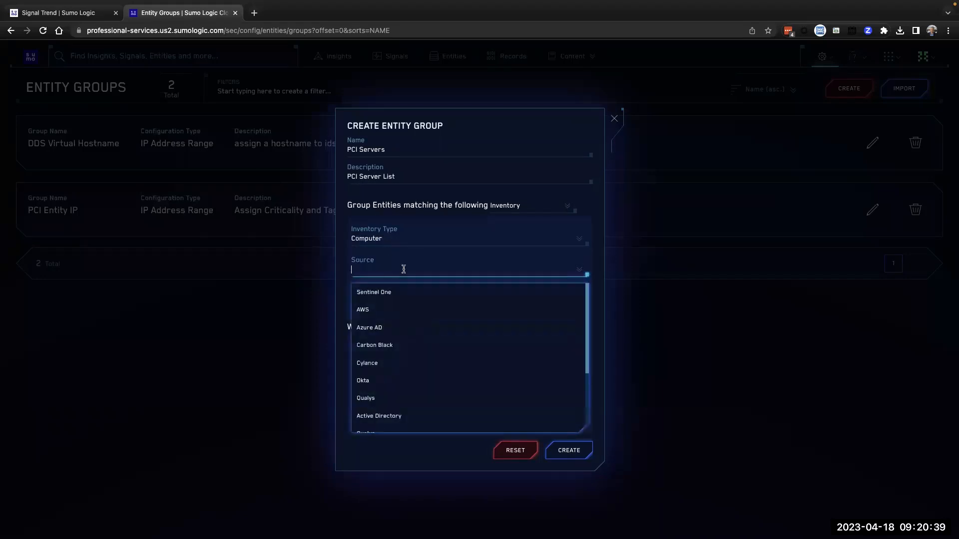
scroll(440, 360, down, 3)
scroll(440, 360, down, 1)
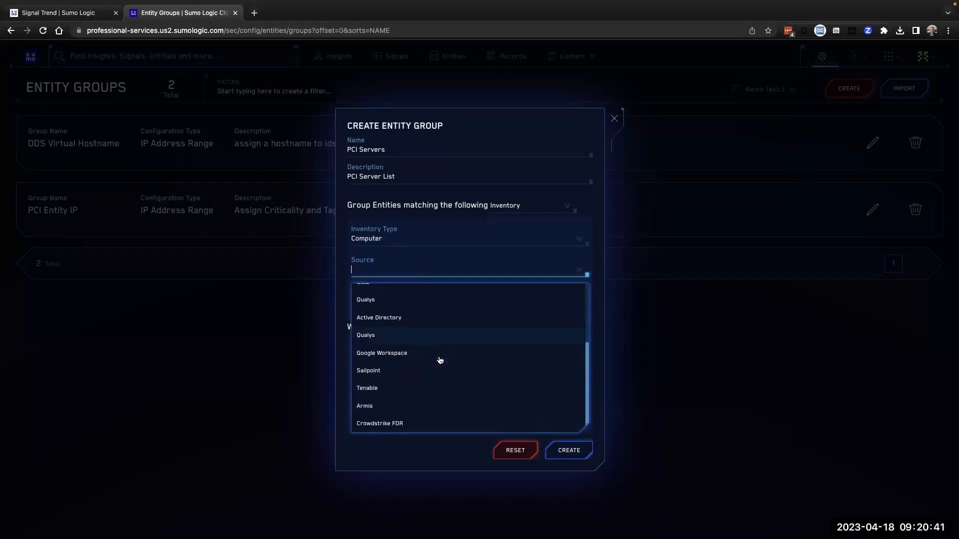
click(394, 318)
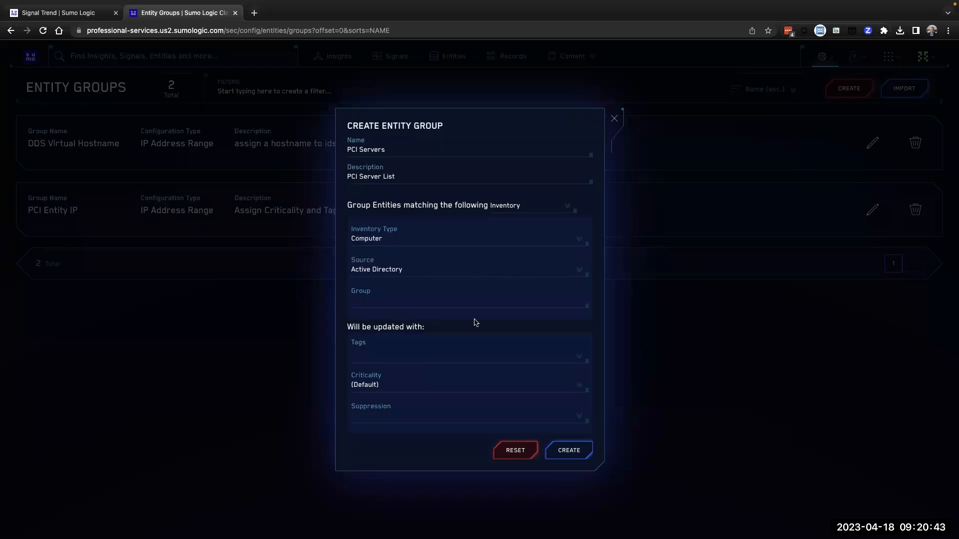
click(427, 303)
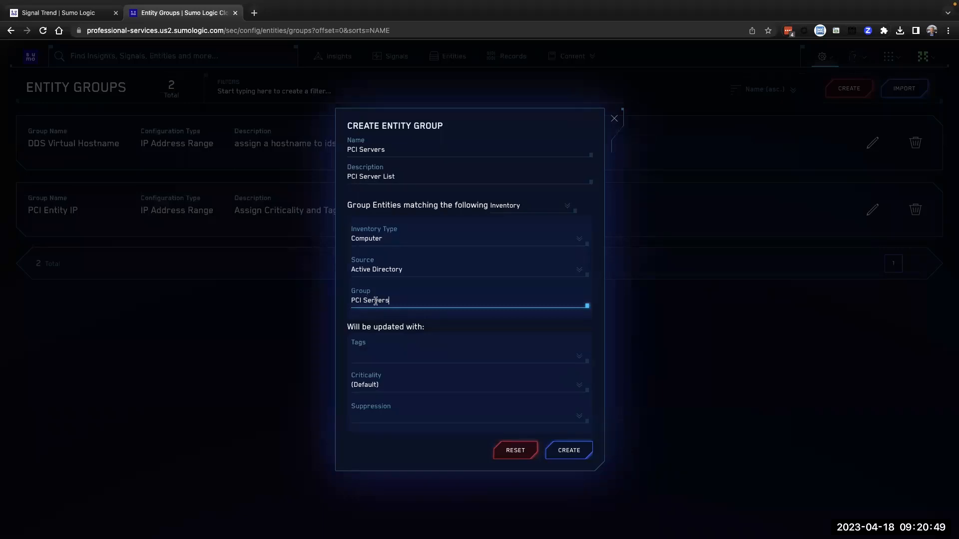
drag(393, 301, 346, 302)
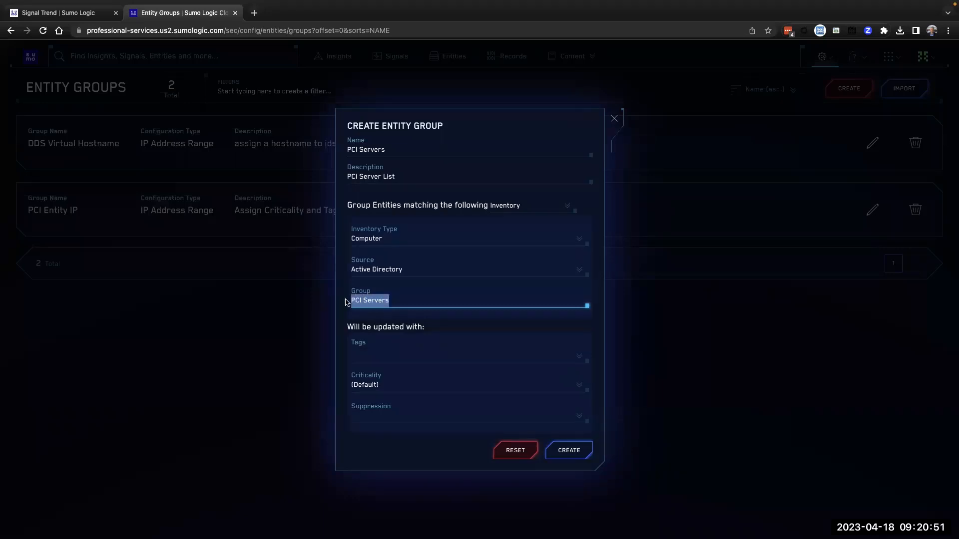
click(527, 328)
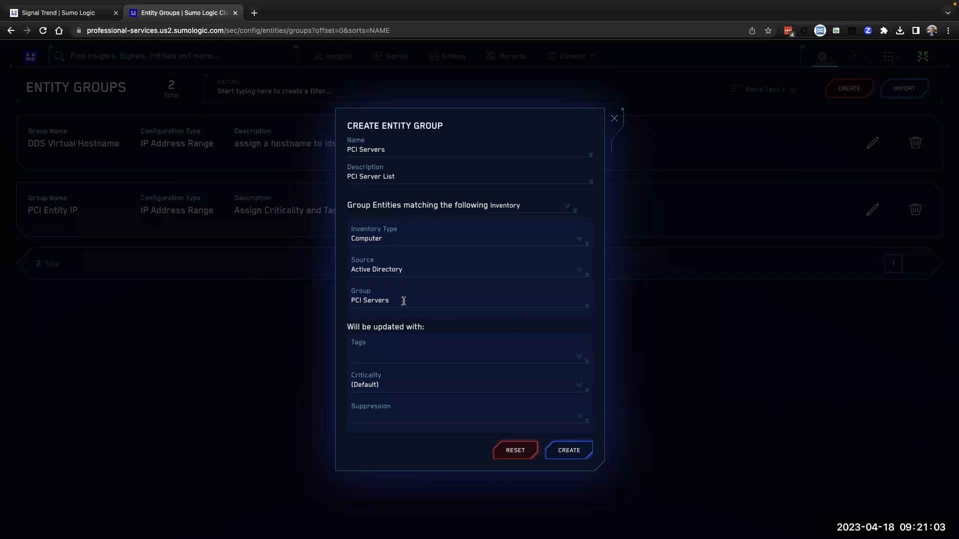
click(580, 358)
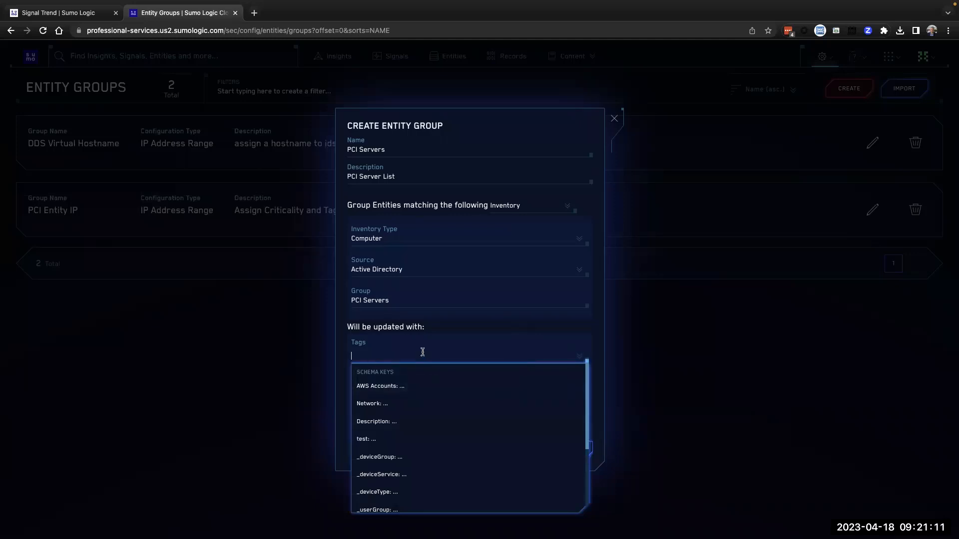
text(Keys)
key(BackSpace)
text(work)
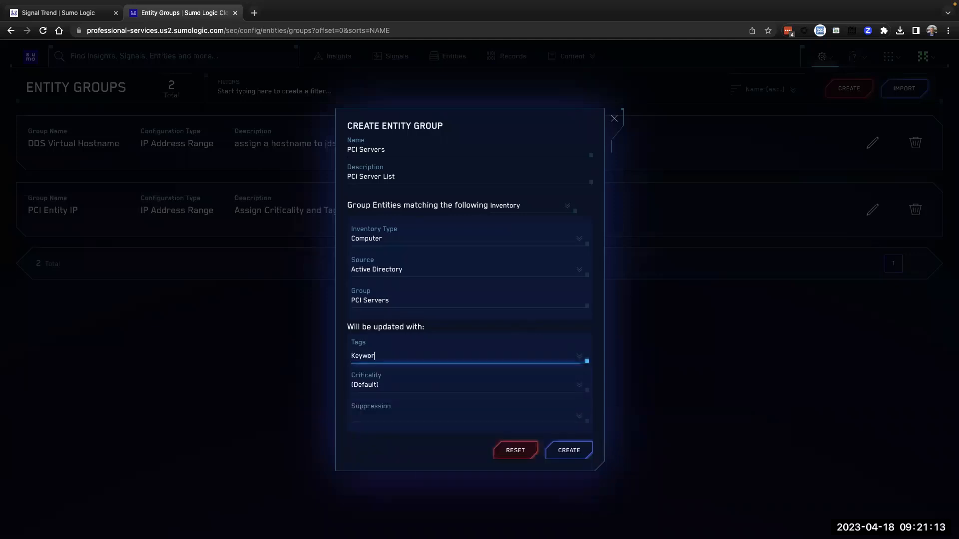
key(BackSpace)
key(BackSpace)
key(BackSpace)
key(BackSpace)
Add the entityType schema tag with the value PCI Server to the entity group.
scroll(488, 445, down, 3)
scroll(488, 445, down, 2)
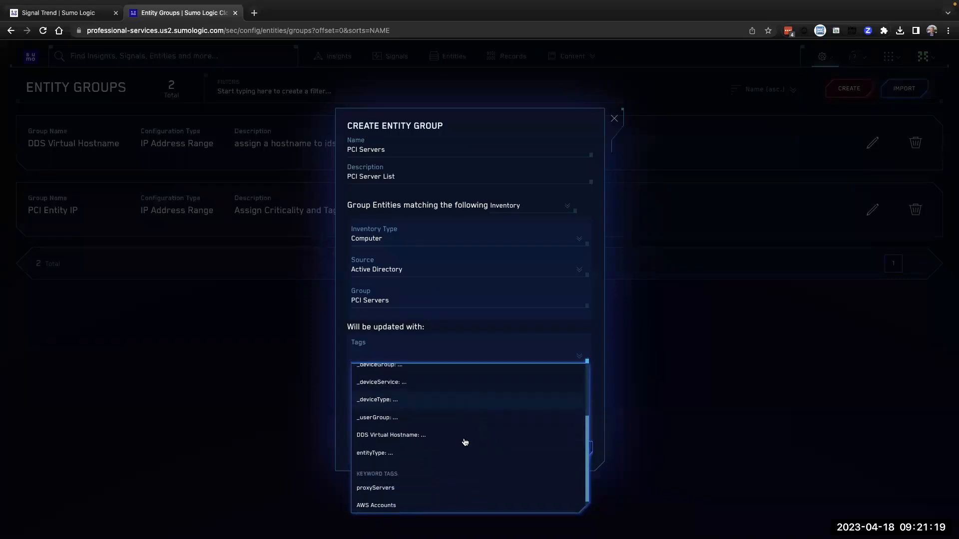
click(382, 453)
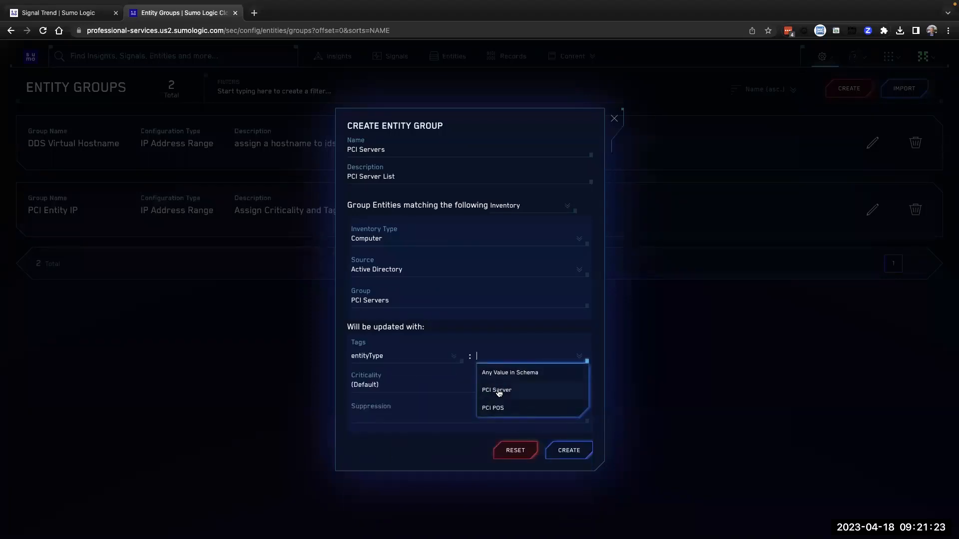
click(499, 393)
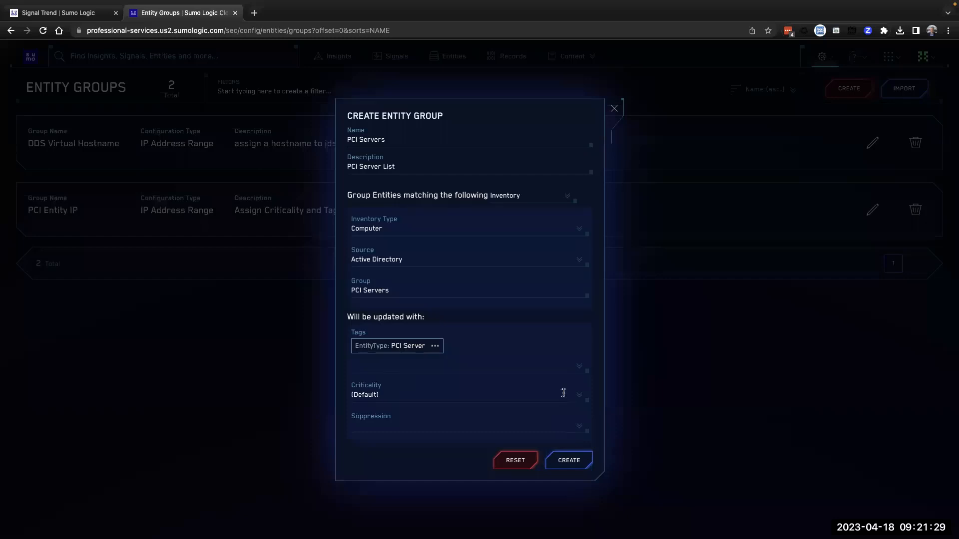
Set the group's criticality to PCI Entity Severity and review the suppression options, leaving suppression empty.
click(579, 398)
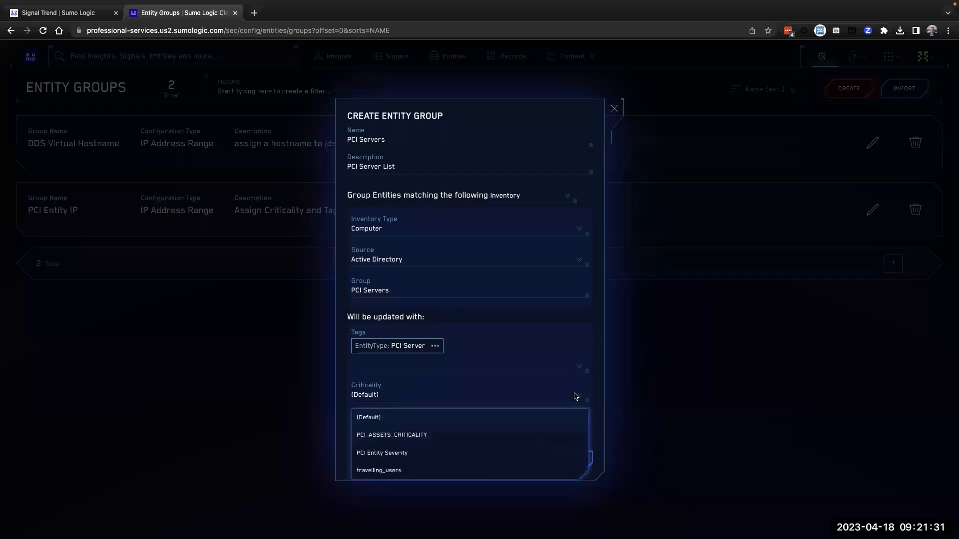
click(402, 454)
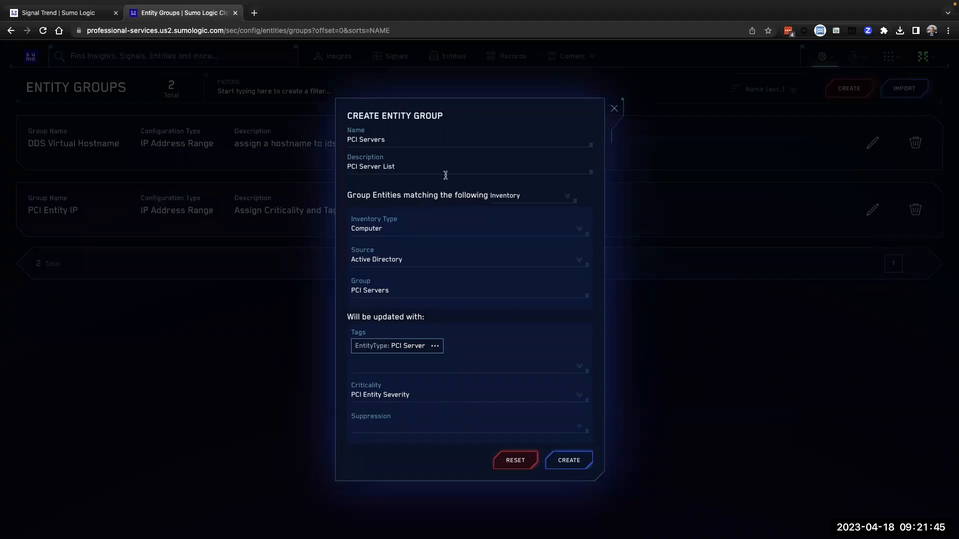
click(454, 422)
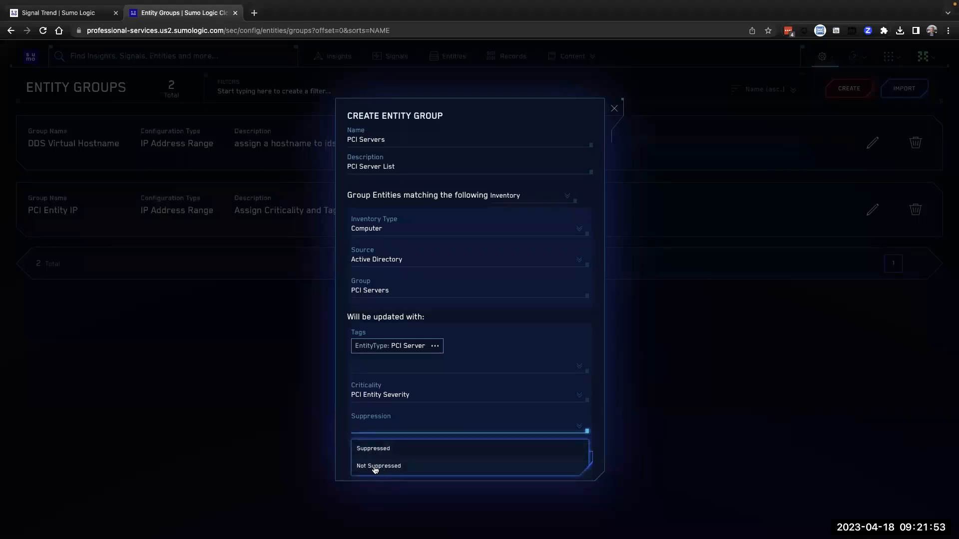
click(600, 415)
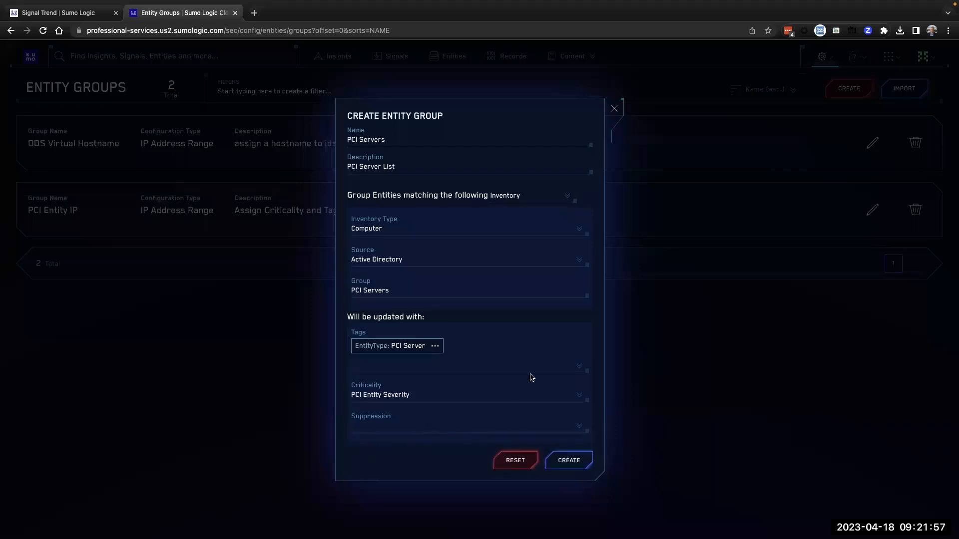
Create the PCI Servers entity group with the configured settings.
click(570, 465)
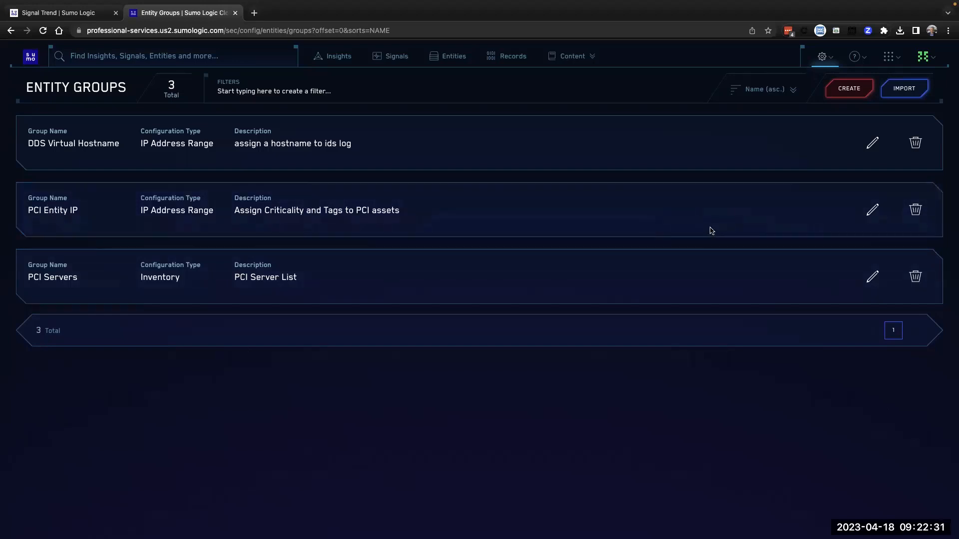
Try switching the PCI Entity IP group to match by Hostname with a Prefix condition, and discard the changes.
click(873, 210)
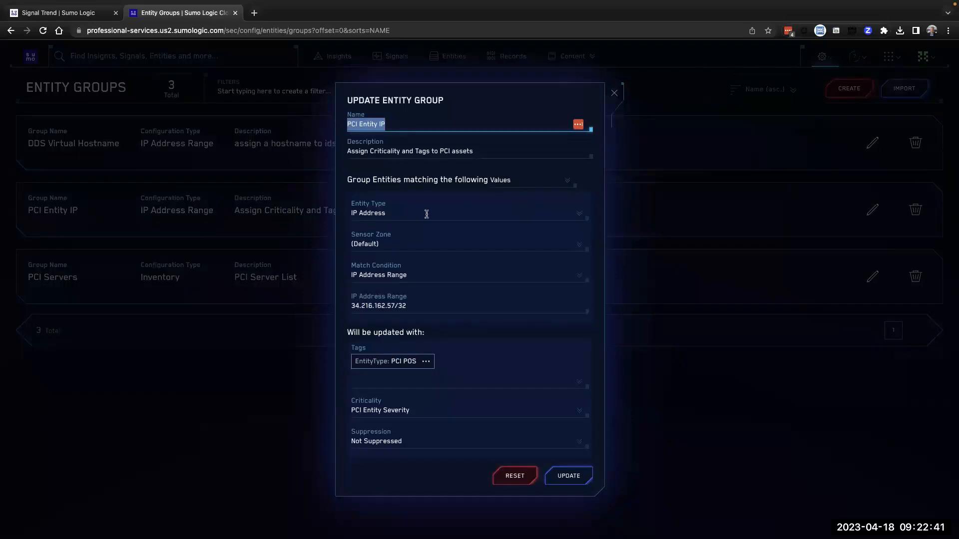
click(426, 214)
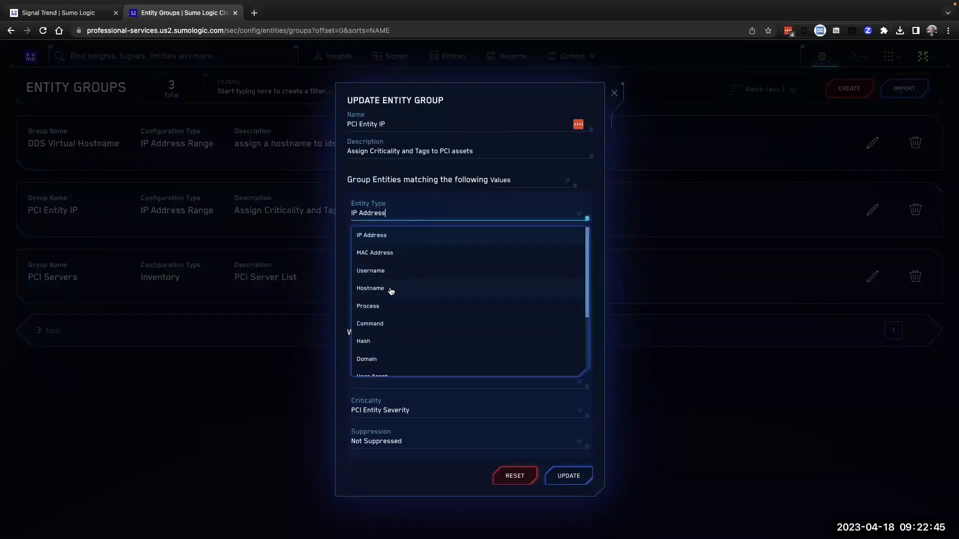
click(399, 289)
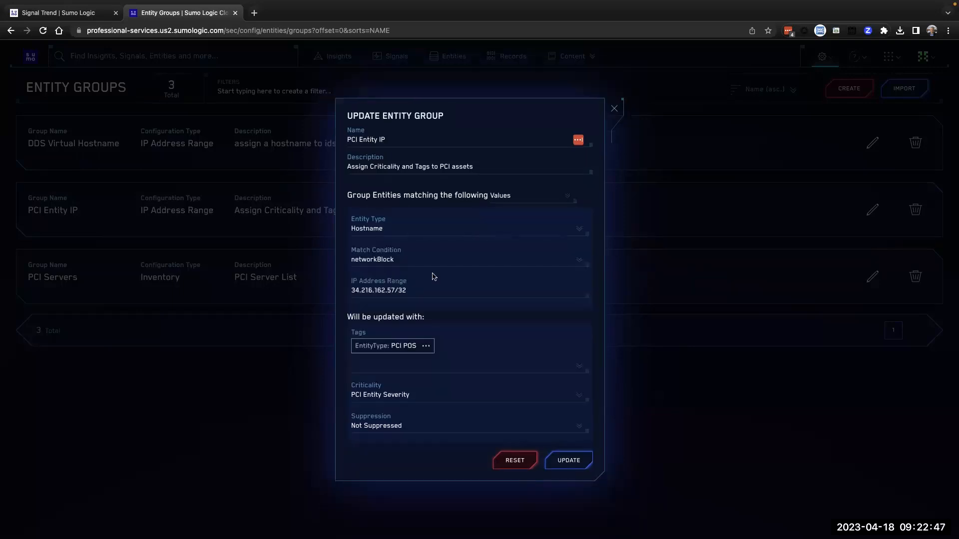
click(427, 259)
click(389, 283)
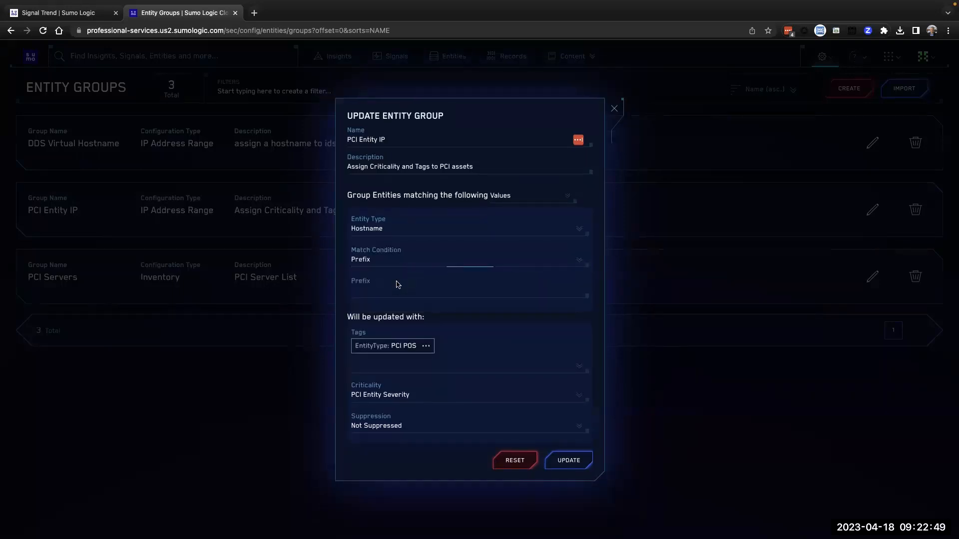
click(393, 292)
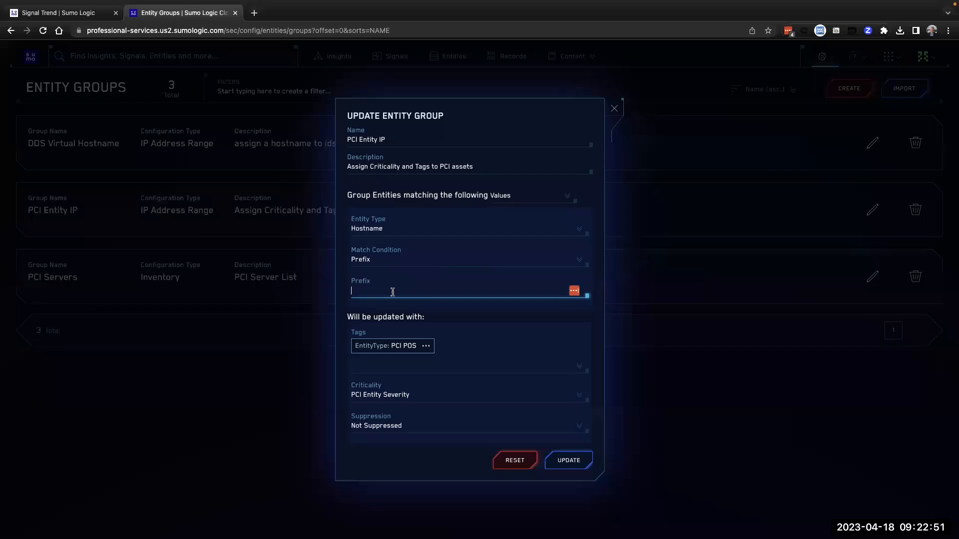
text(P)
click(420, 231)
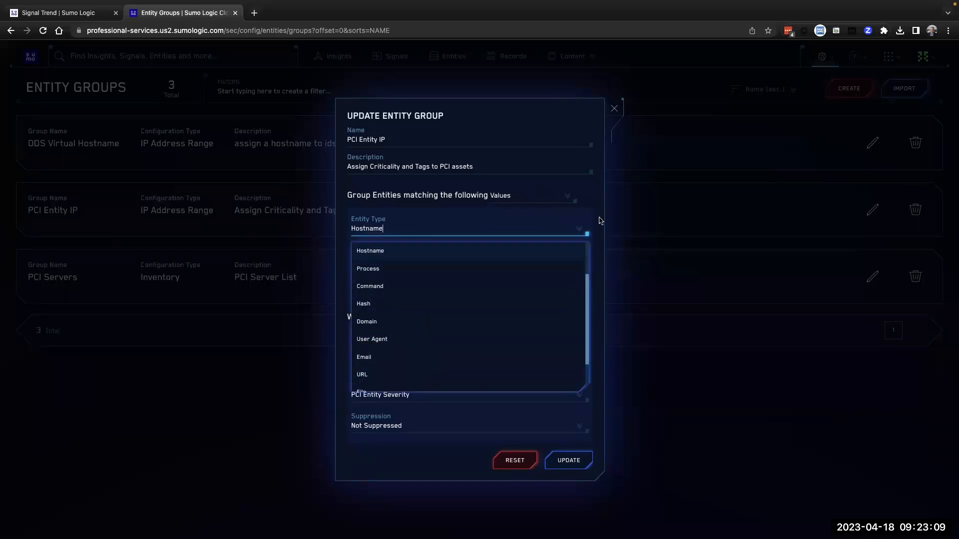
click(616, 111)
click(616, 111)
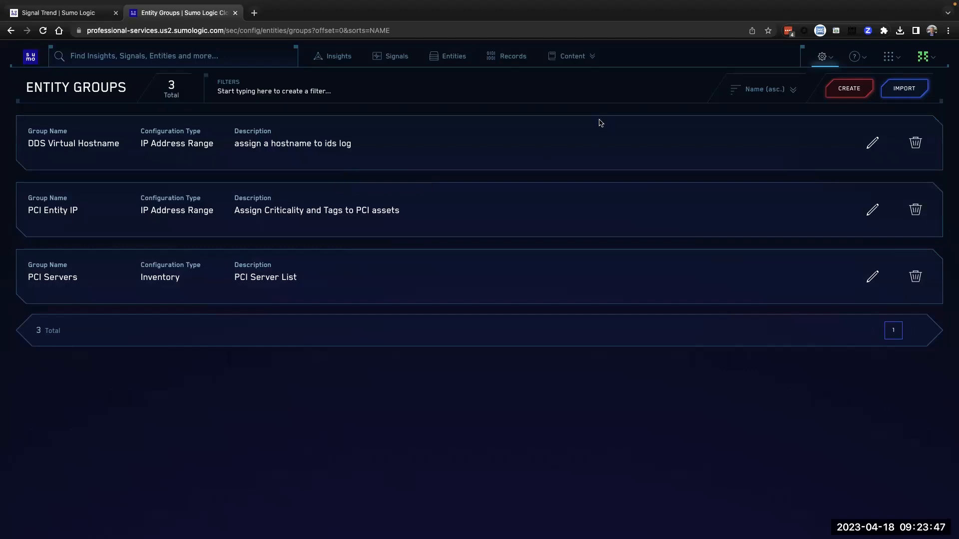
Go to the detection rules and filter them by the keyword ssl.
click(591, 62)
click(508, 89)
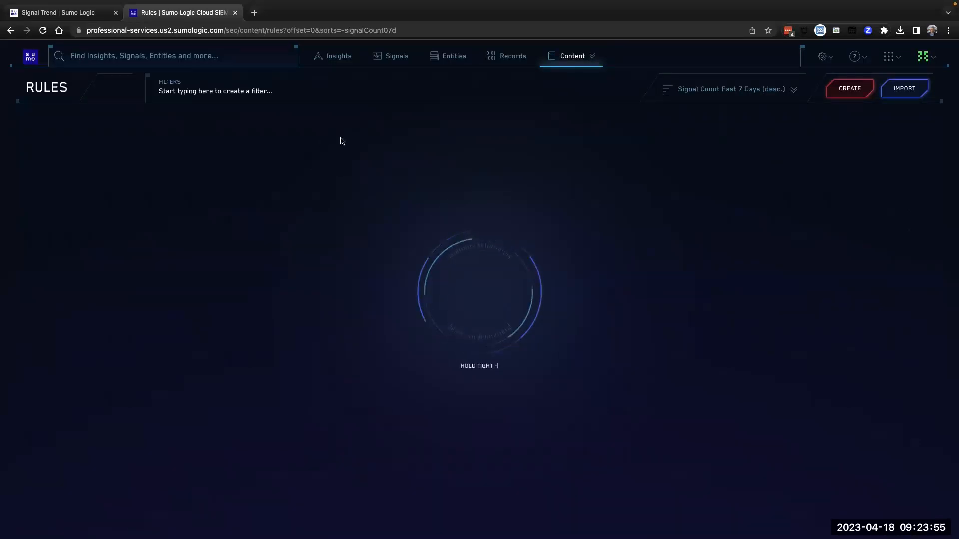
click(290, 91)
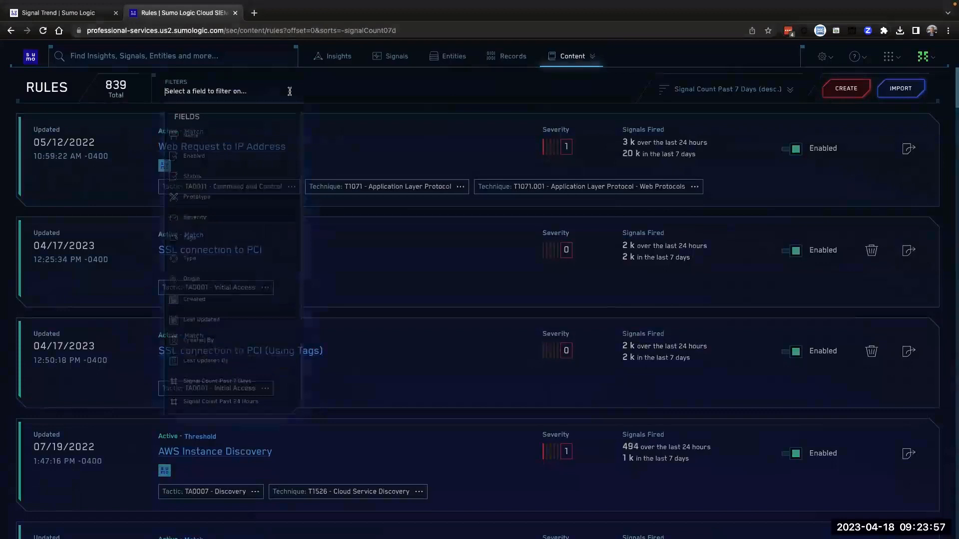
text(ssl)
key(Return)
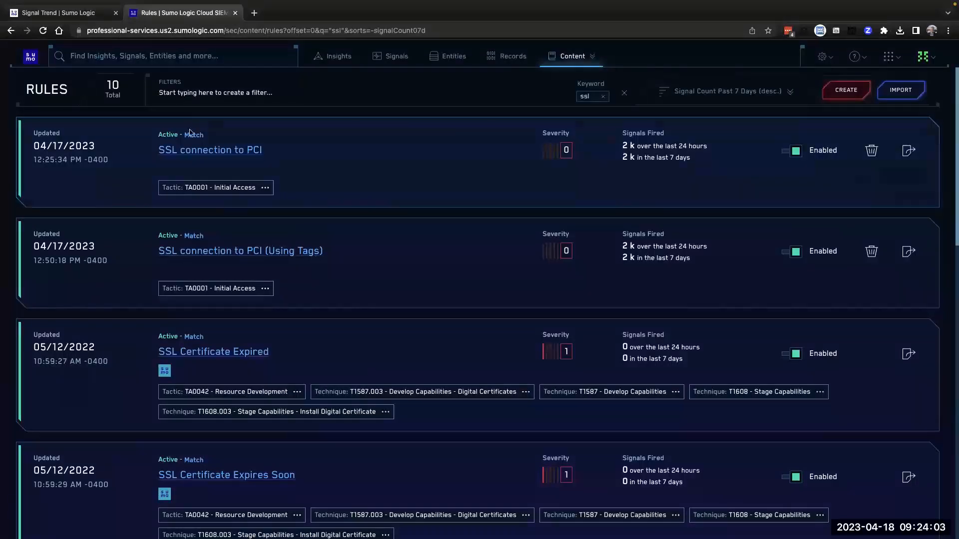
Open the SSL connection to PCI rule and examine its match expression, signal settings, history and generated signals.
click(229, 151)
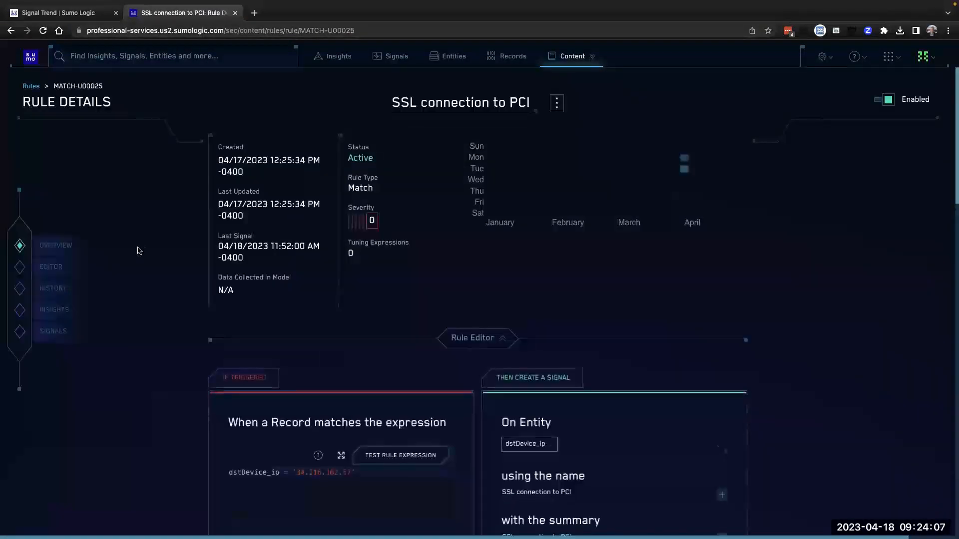
scroll(140, 250, down, 2)
scroll(144, 248, down, 2)
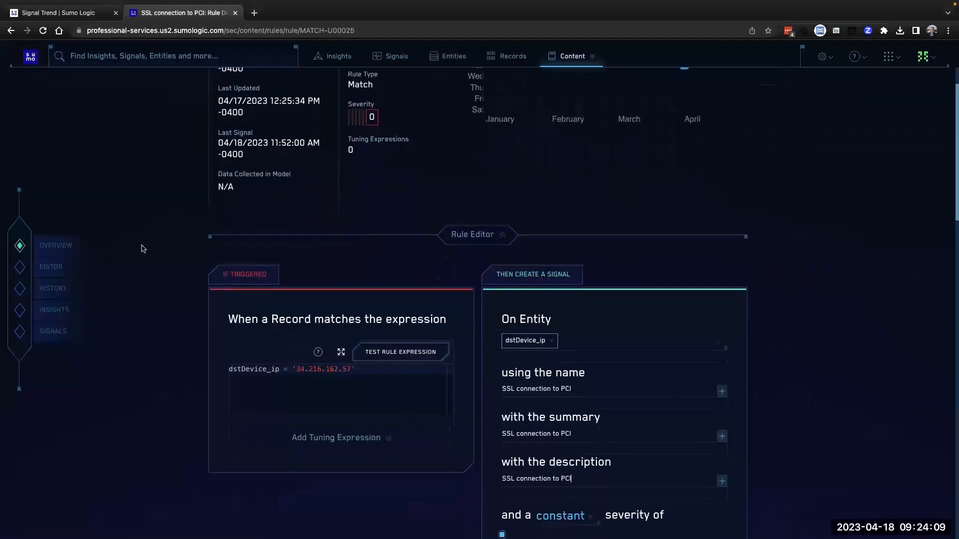
scroll(143, 248, down, 1)
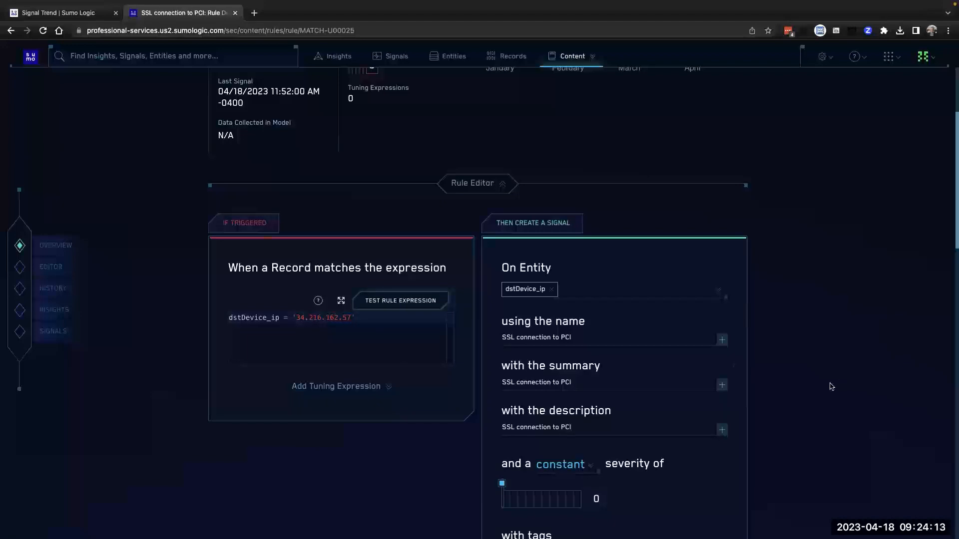
scroll(831, 388, down, 9)
scroll(831, 388, down, 5)
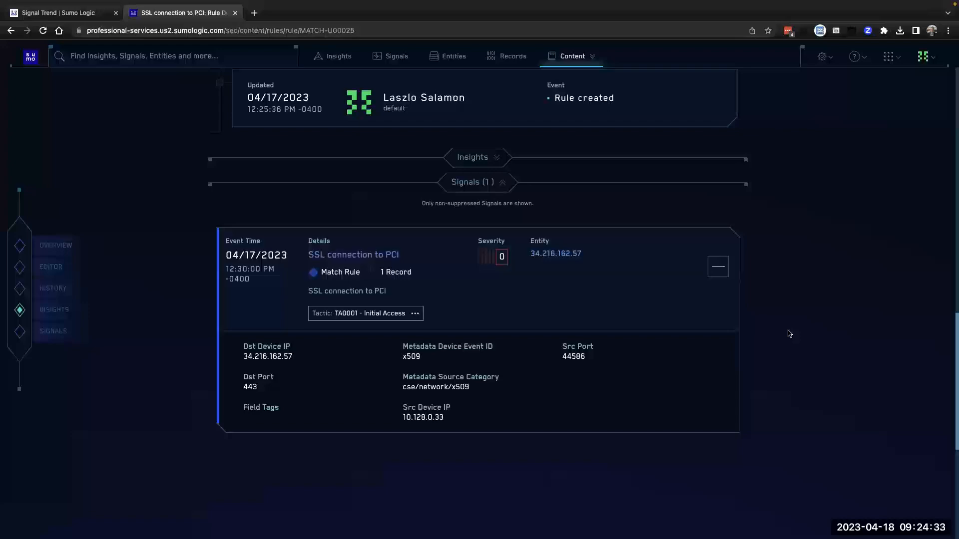
scroll(789, 333, up, 7)
scroll(789, 334, up, 10)
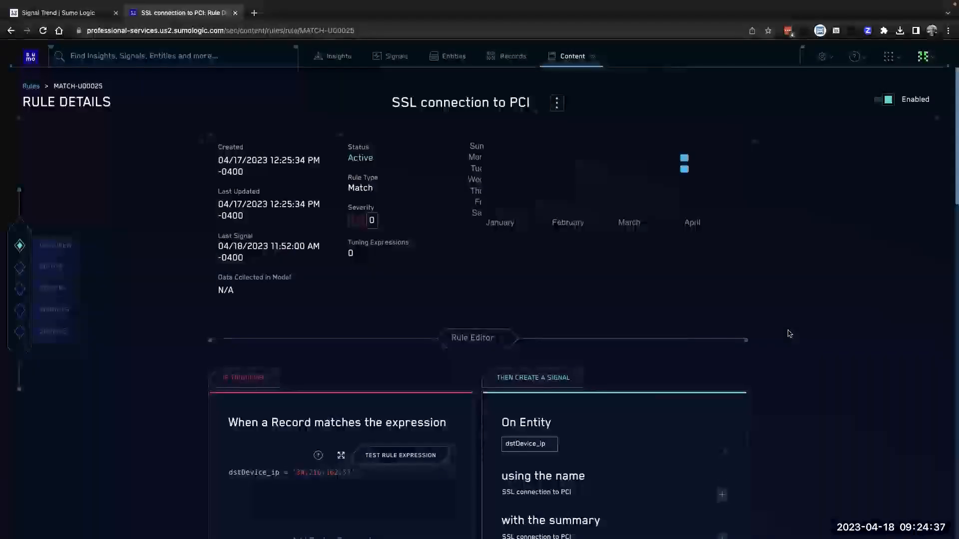
scroll(276, 390, down, 2)
scroll(328, 381, up, 2)
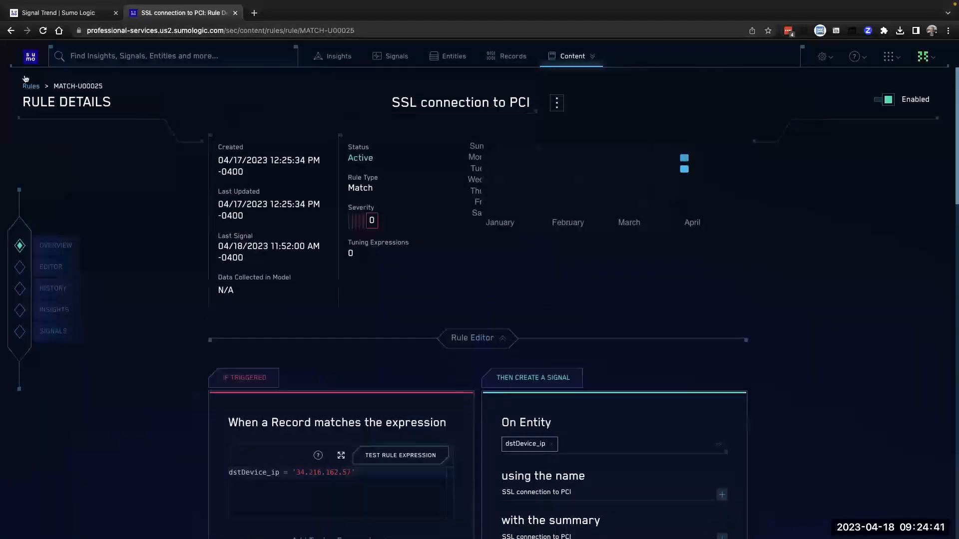
Reopen the SSL connection to PCI rule from the rules list and open its generated signal in a new tab.
click(11, 32)
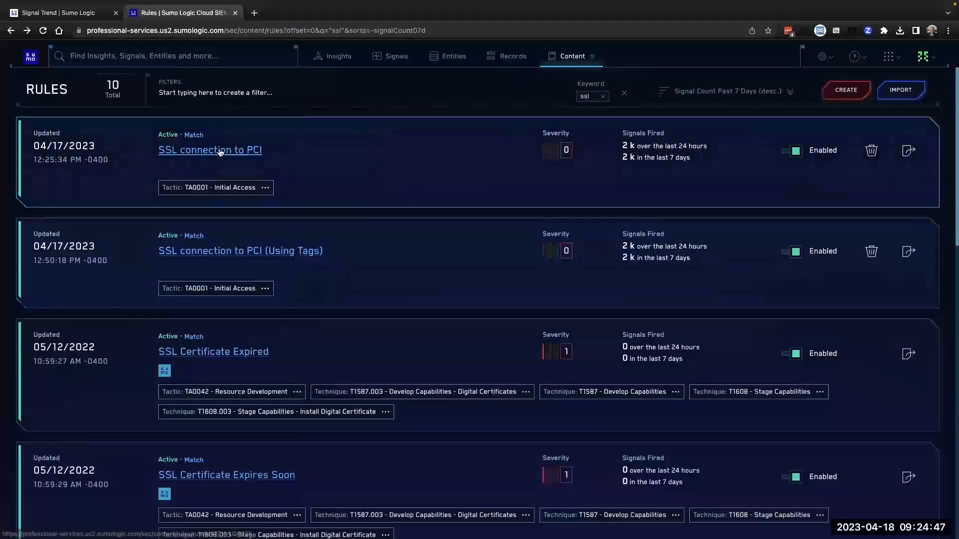
click(220, 150)
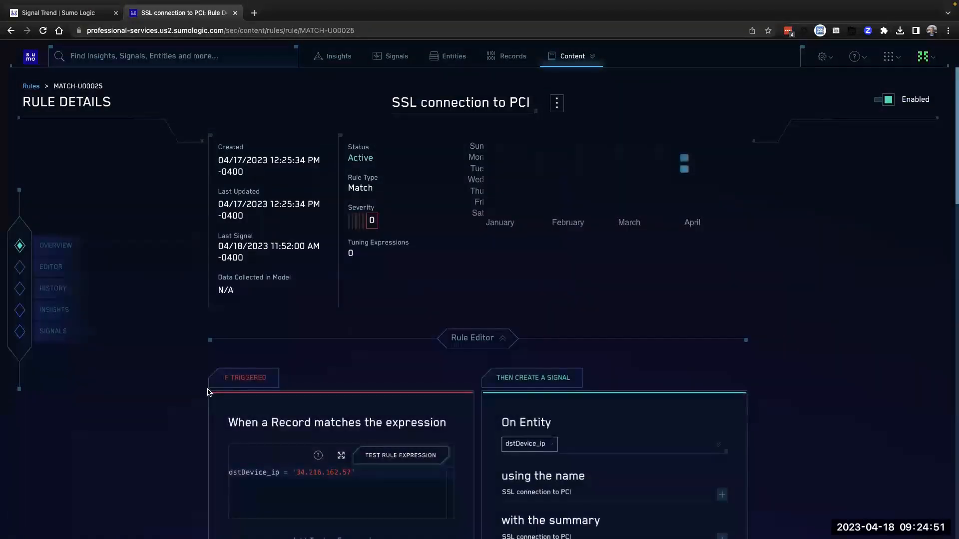
scroll(209, 392, down, 15)
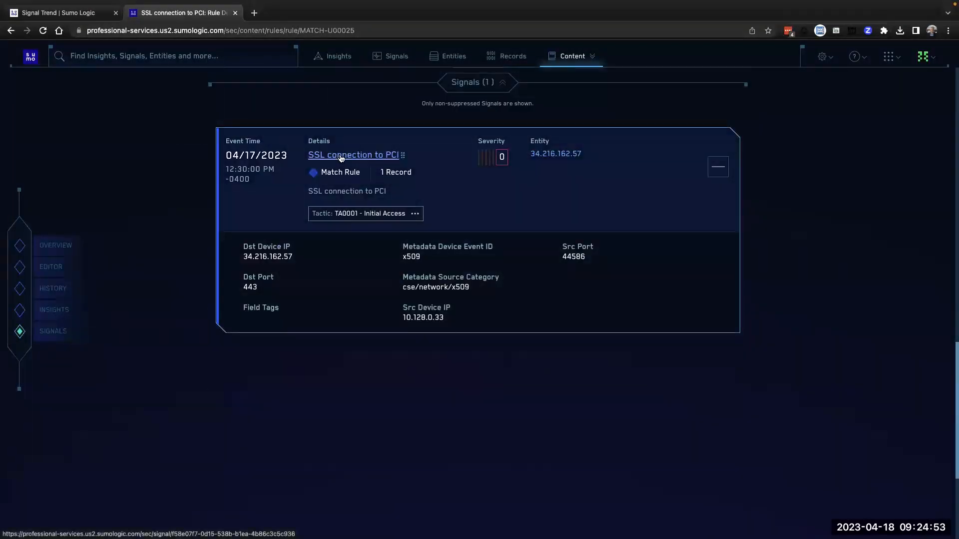
click(341, 159)
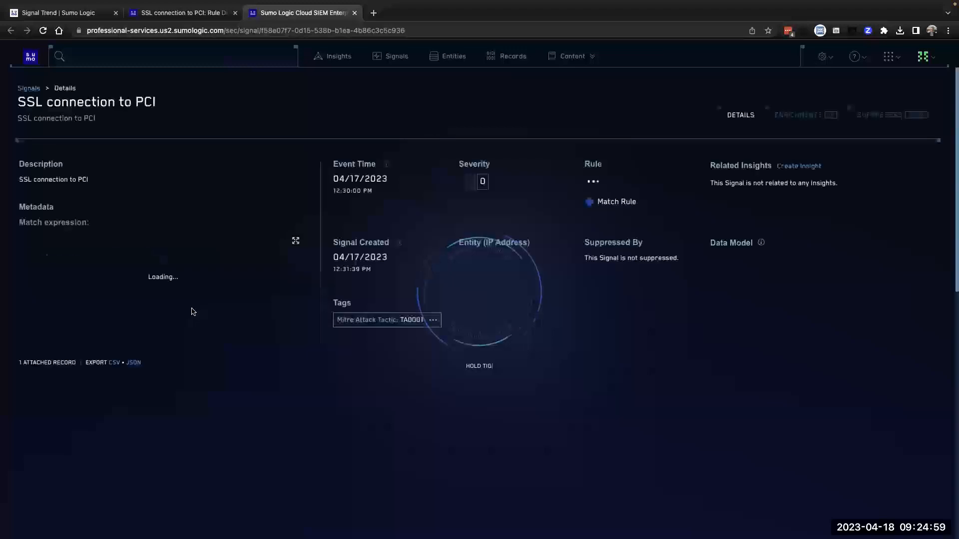
Examine the overview and full details of the record attached to the SSL connection to PCI signal.
scroll(194, 311, down, 5)
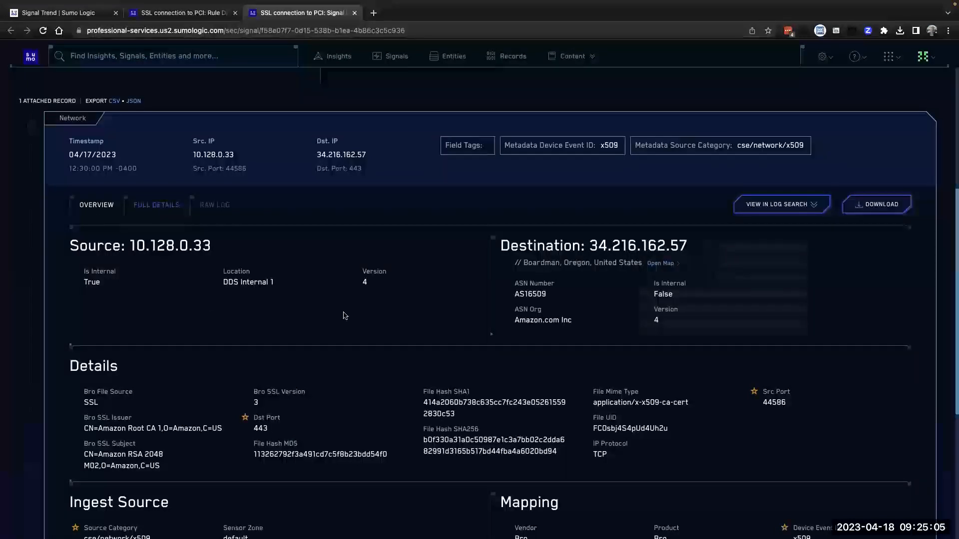
scroll(342, 315, down, 1)
scroll(342, 314, down, 2)
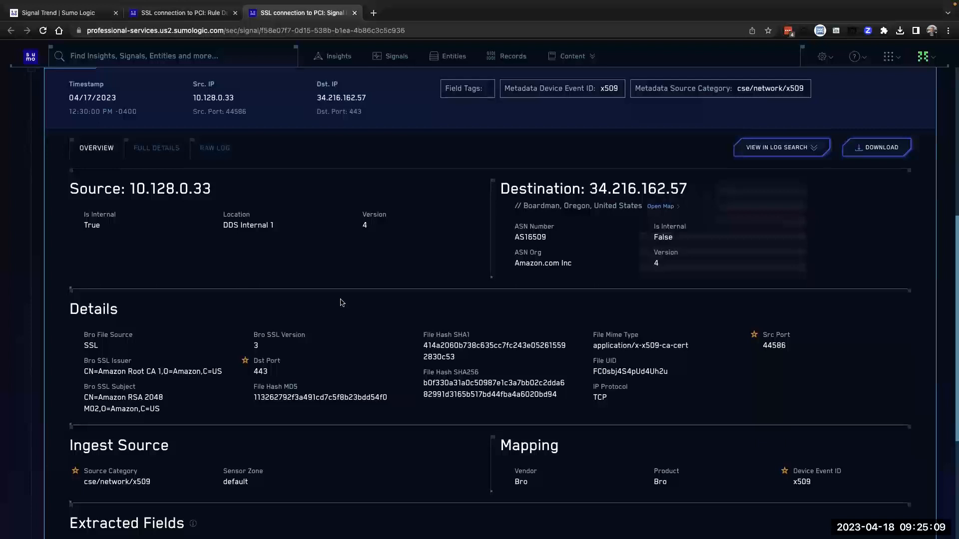
scroll(343, 305, down, 1)
scroll(342, 303, down, 2)
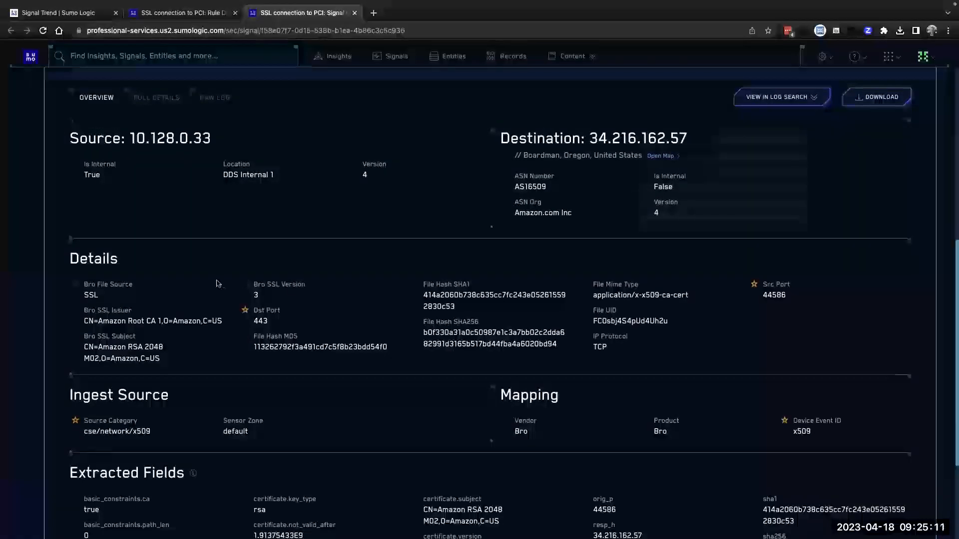
scroll(281, 204, up, 1)
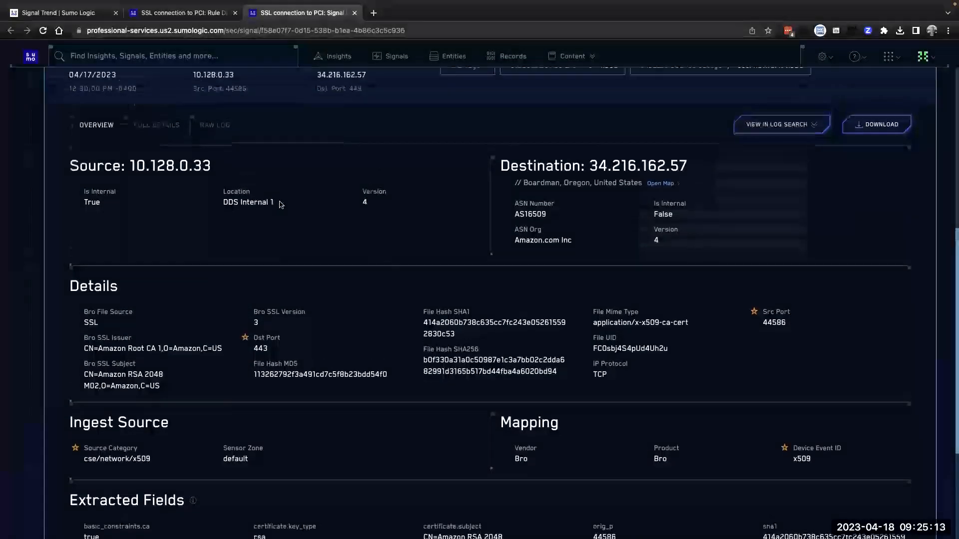
scroll(281, 205, up, 2)
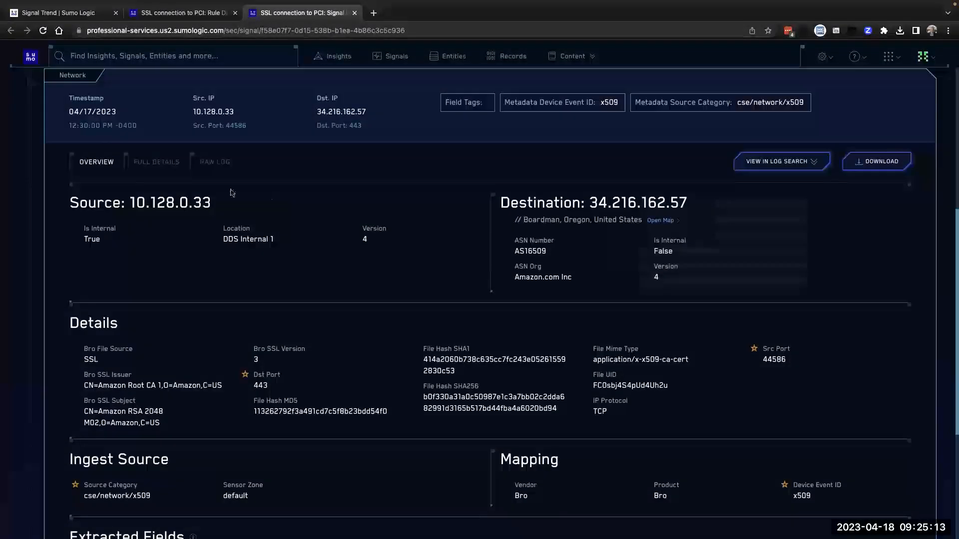
click(153, 163)
scroll(386, 336, down, 4)
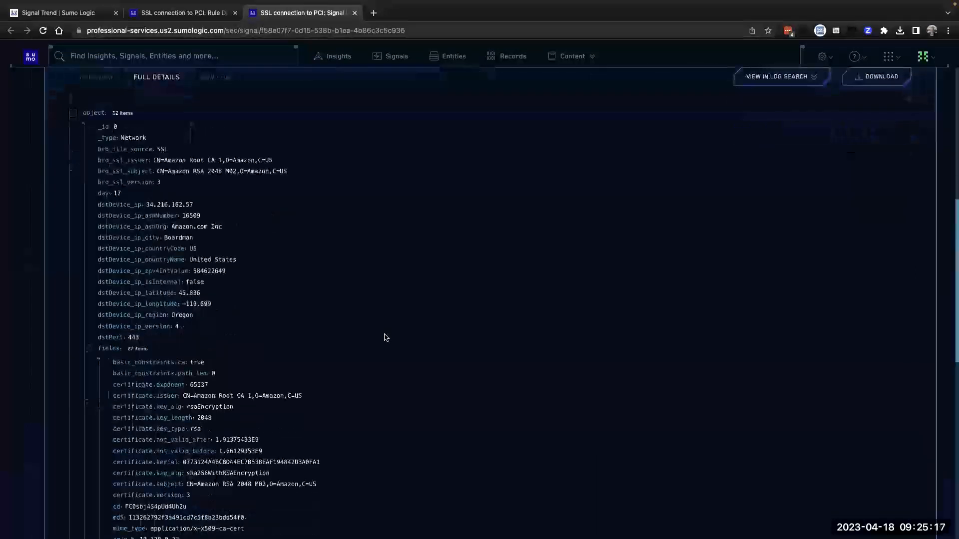
scroll(165, 109, up, 10)
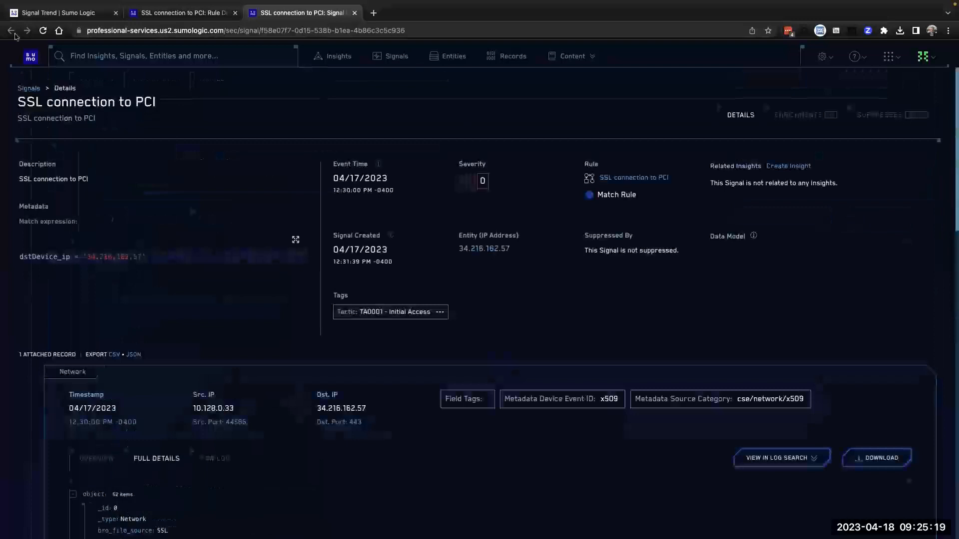
Open the SSL connection to PCI (Using Tags) rule in a new tab and examine its tag-based match expression and signals.
key(ctrl+shift+Tab)
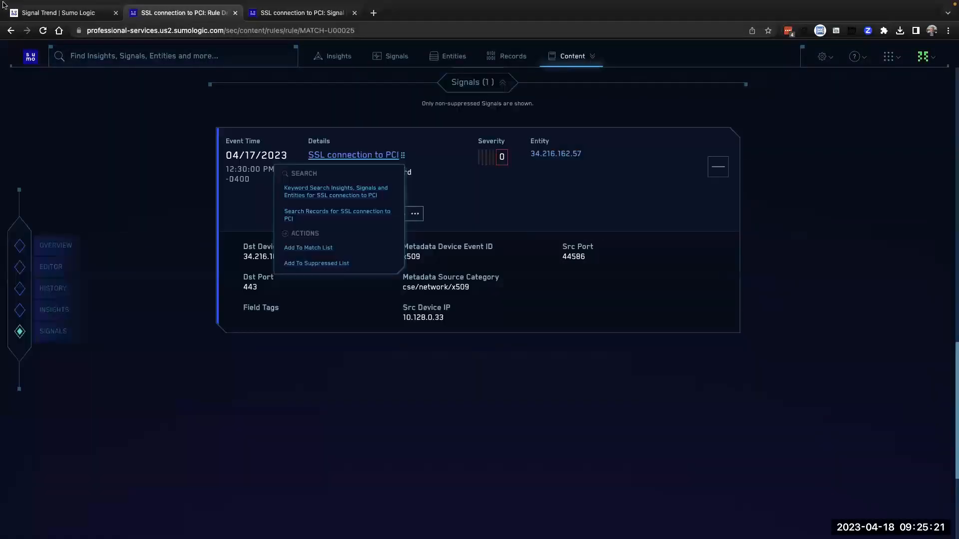
click(10, 31)
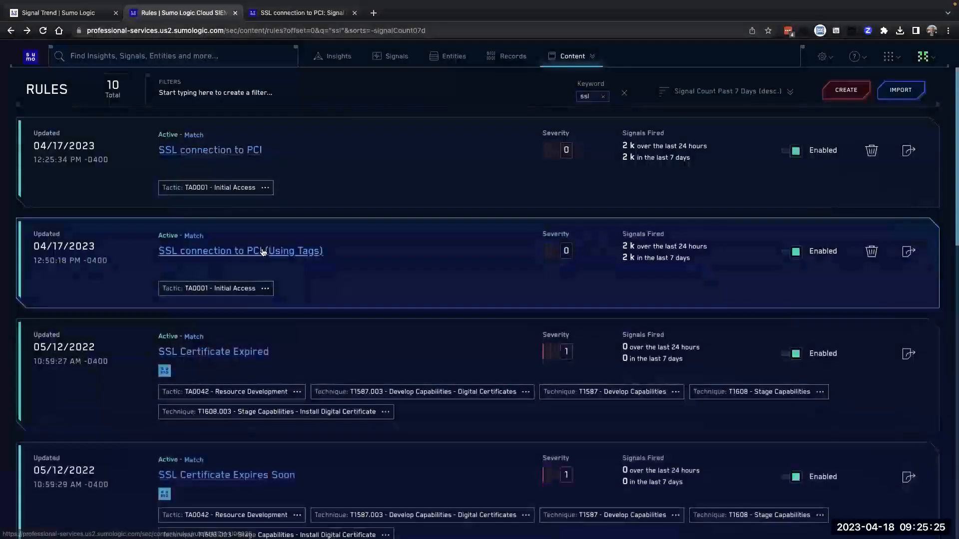
super+click(263, 250)
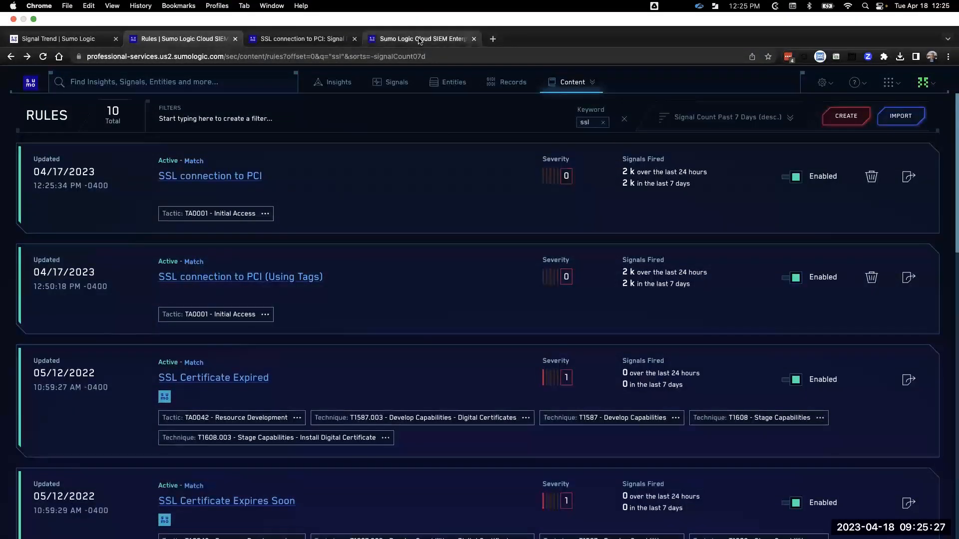
click(420, 40)
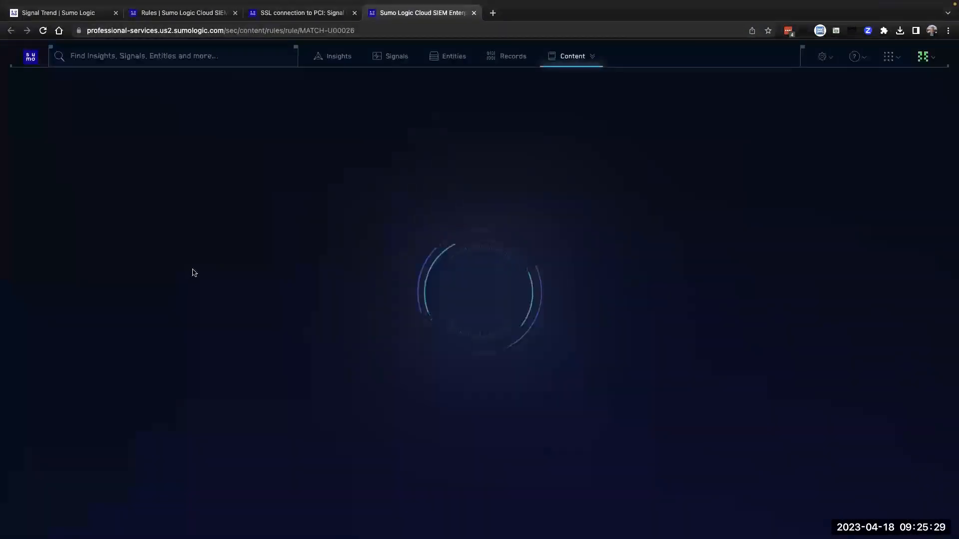
scroll(175, 292, down, 3)
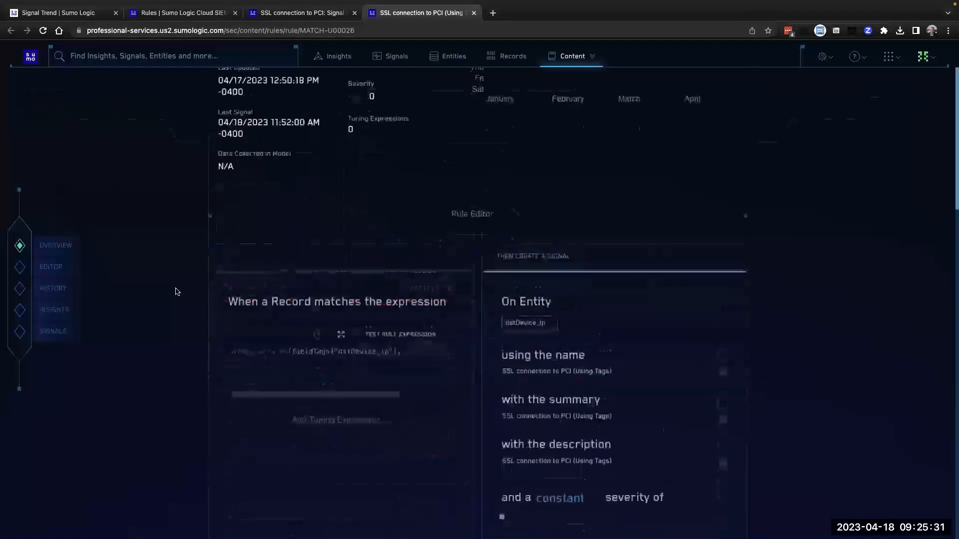
scroll(176, 291, down, 2)
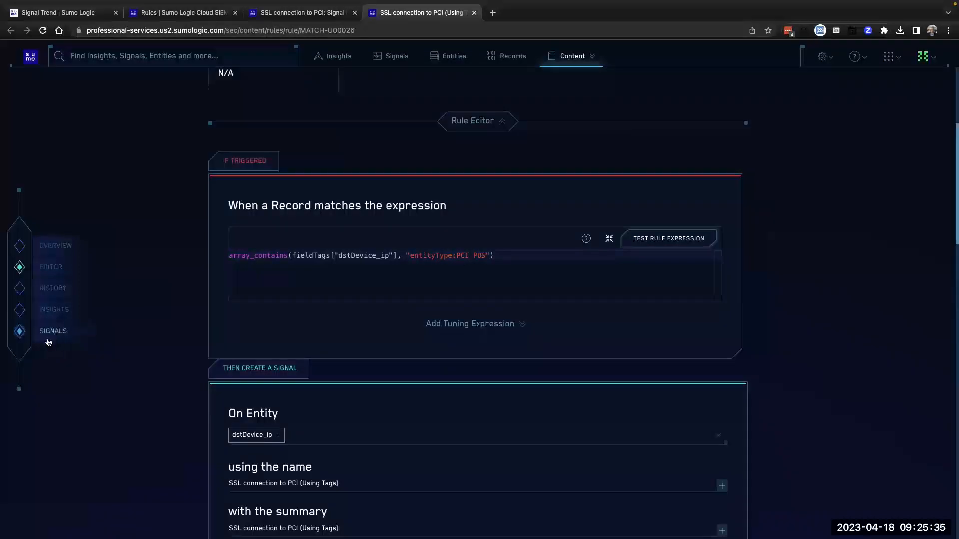
click(48, 342)
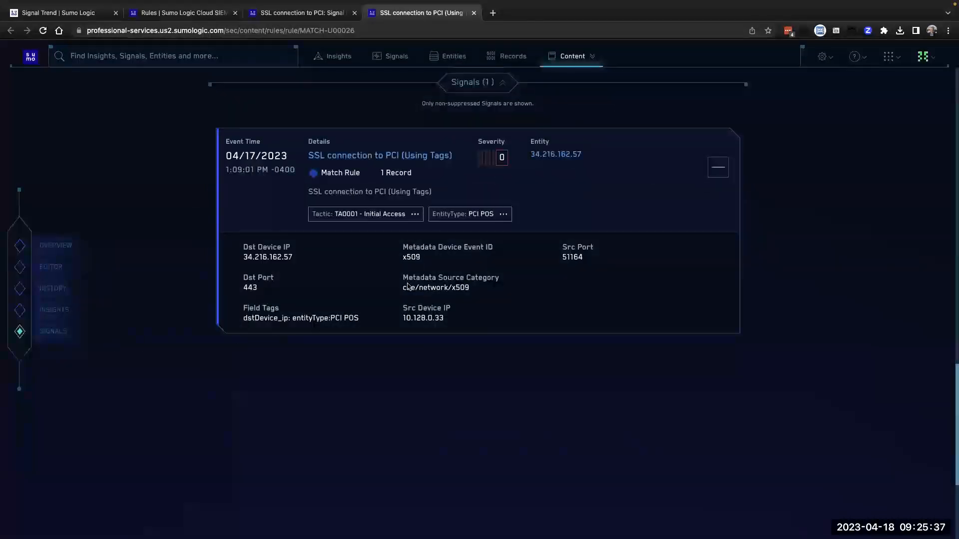
Open the signal generated by SSL connection to PCI (Using Tags) in a new tab and examine its attached record's field tags.
super+click(345, 158)
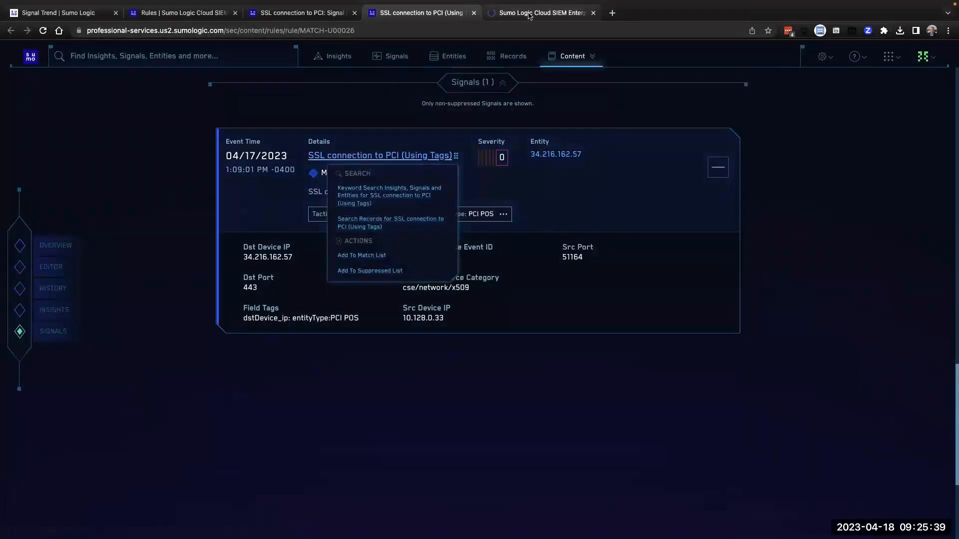
click(530, 16)
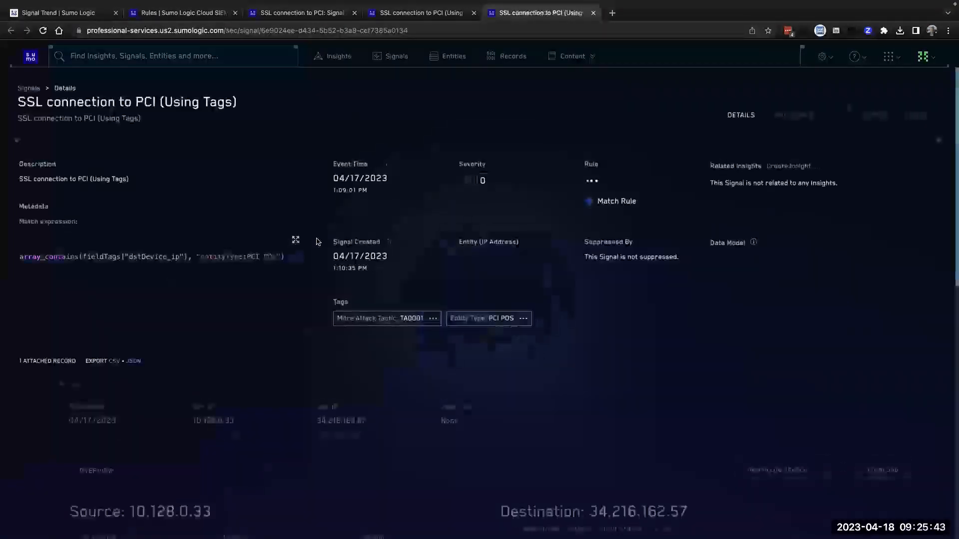
scroll(286, 251, down, 3)
scroll(286, 251, down, 3)
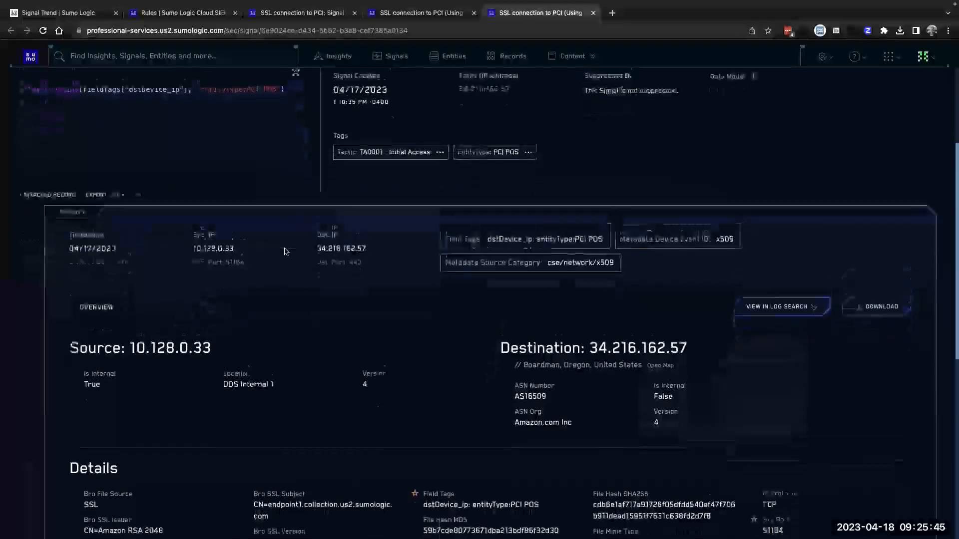
scroll(286, 251, down, 2)
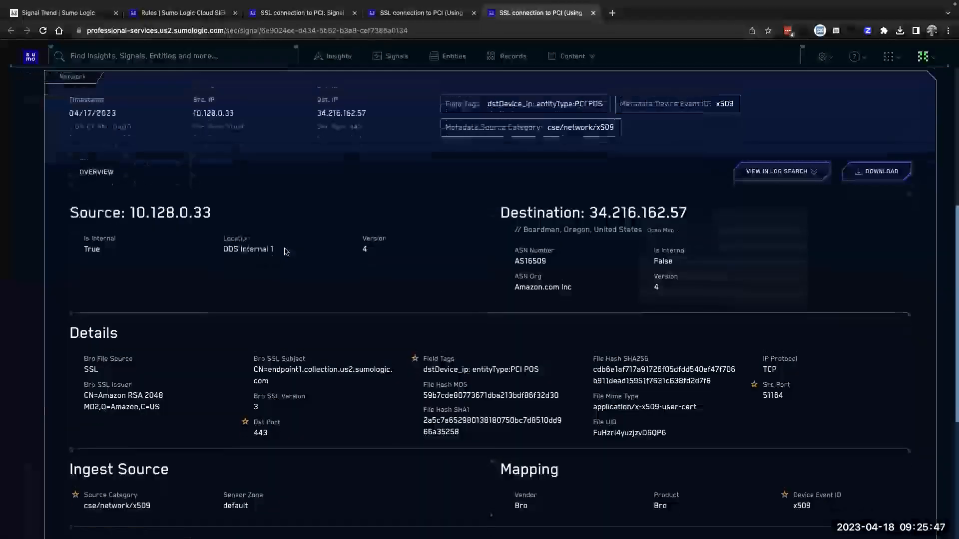
scroll(286, 251, down, 1)
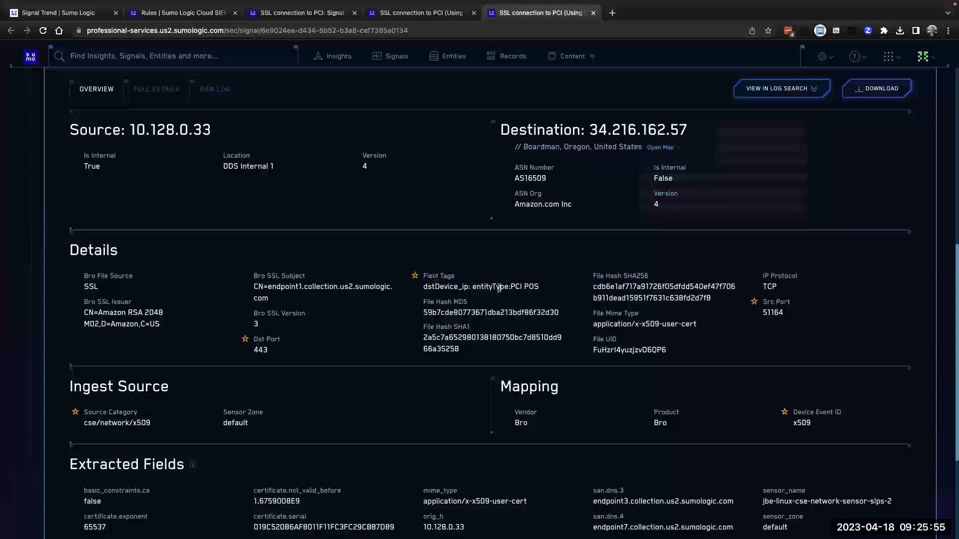
Revisit the IP-based SSL connection to PCI signal and return to the rule editor of SSL connection to PCI (Using Tags).
click(306, 13)
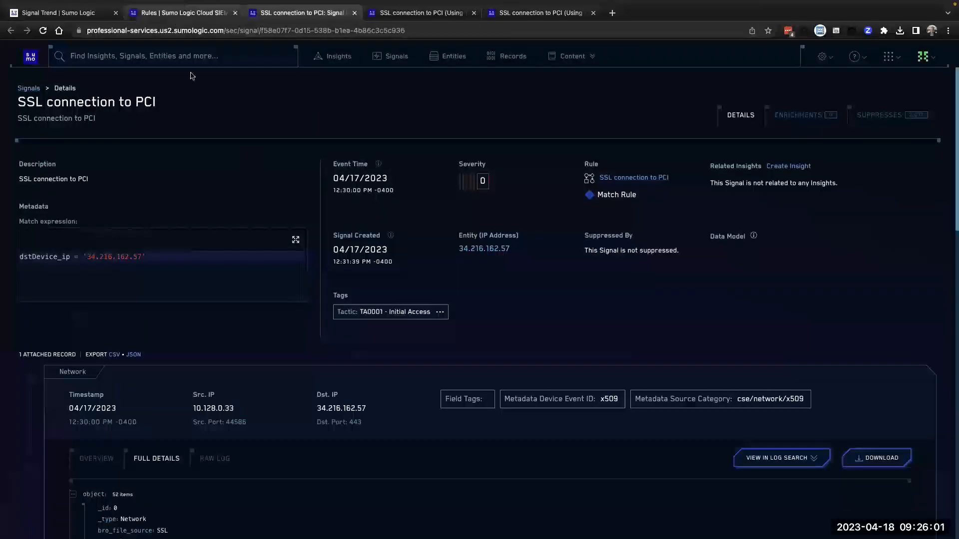
click(176, 15)
click(424, 14)
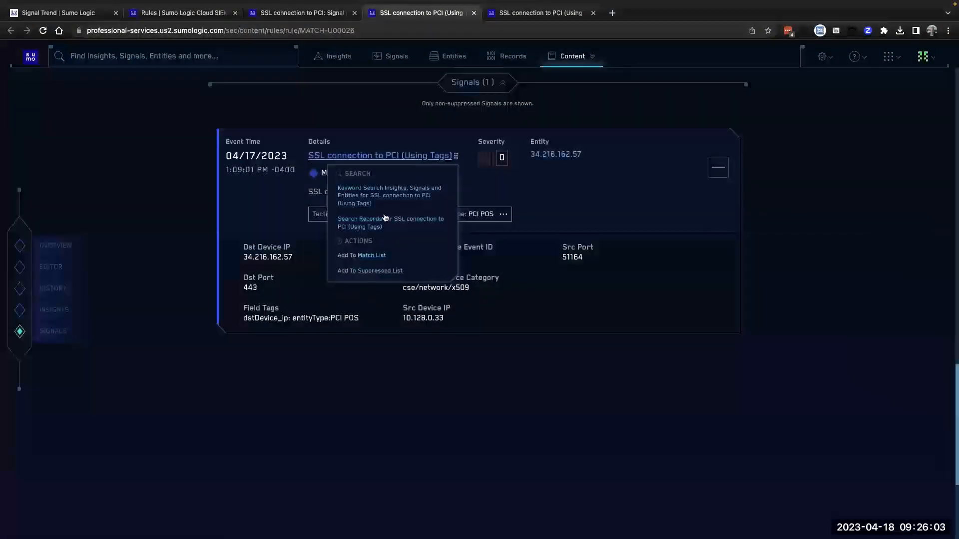
click(51, 267)
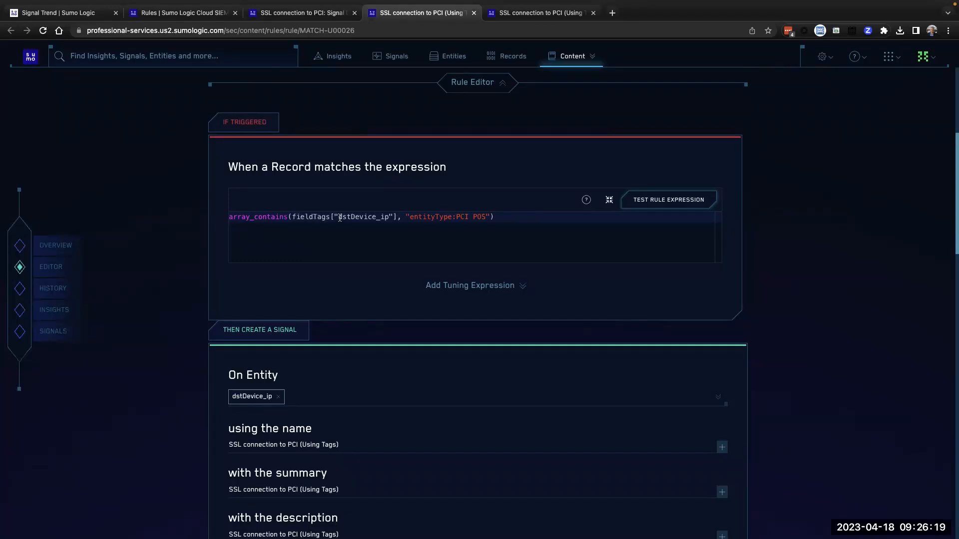
Highlight the dstDevice_ip field and the entityType:PCI POS tag in the rule's match expression to examine each part.
drag(340, 218, 385, 219)
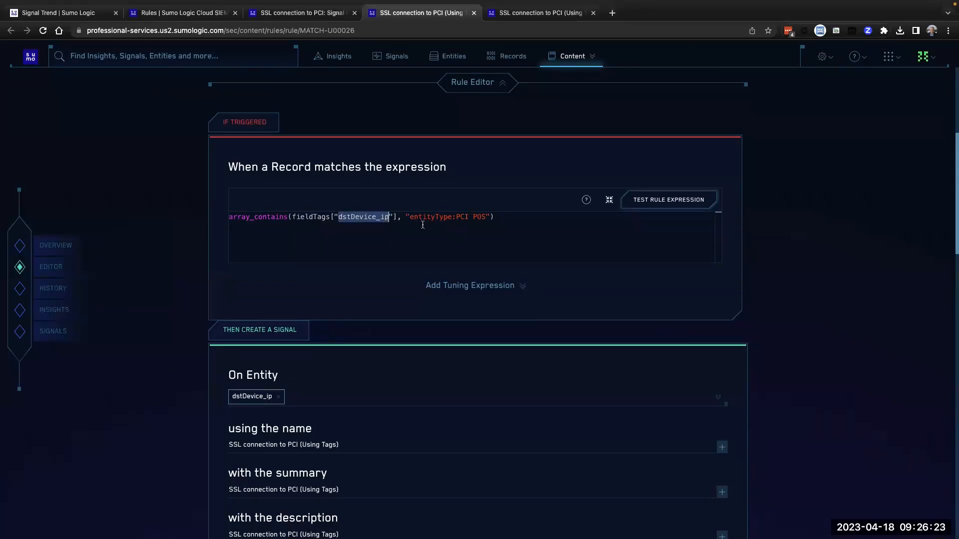
drag(410, 218, 484, 218)
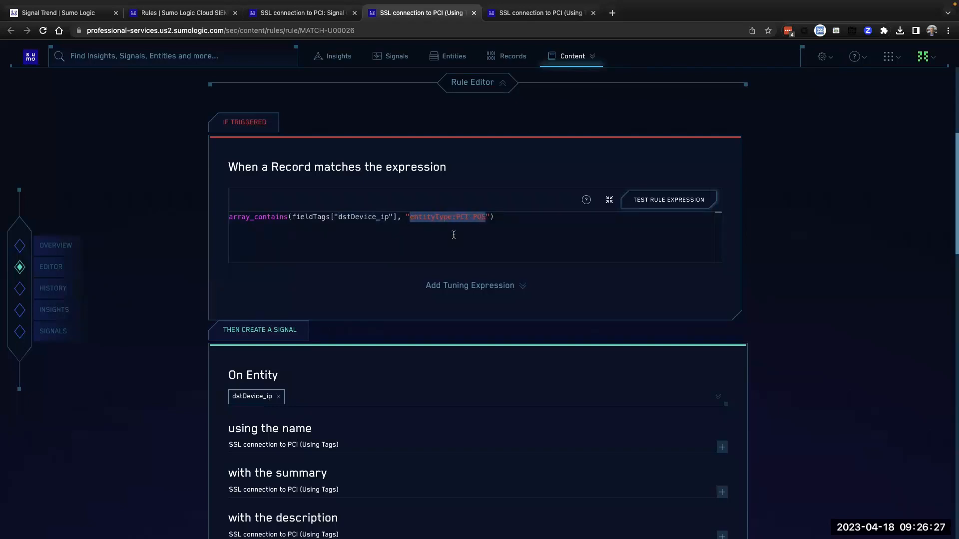
key(shift+Left)
key(shift+Left)
key(shift+Left)
key(shift+Left)
key(shift+Left)
key(shift+Left)
key(shift+Left)
key(shift+Left)
click(457, 218)
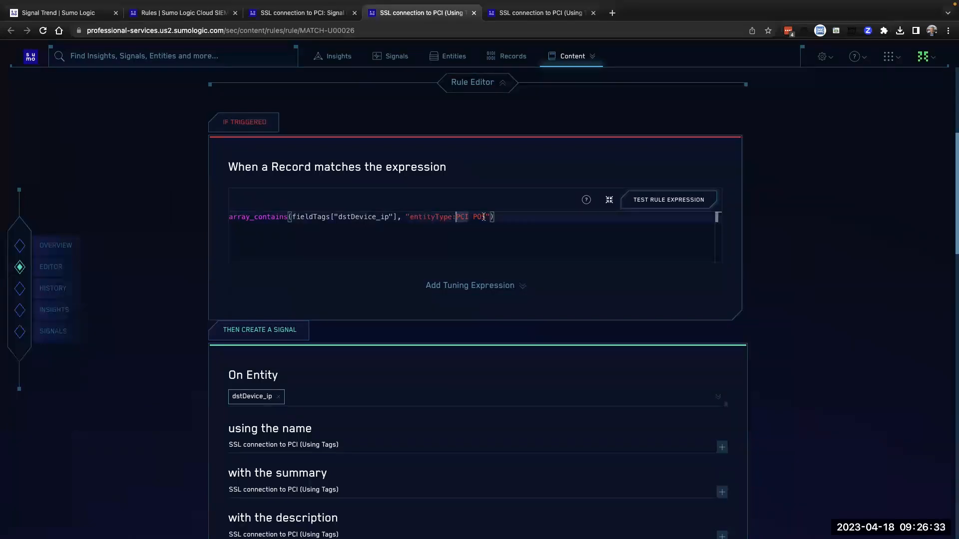
Highlight the whole array_contains match expression for review, and switch to the Use Case & Solution slide.
scroll(747, 268, up, 5)
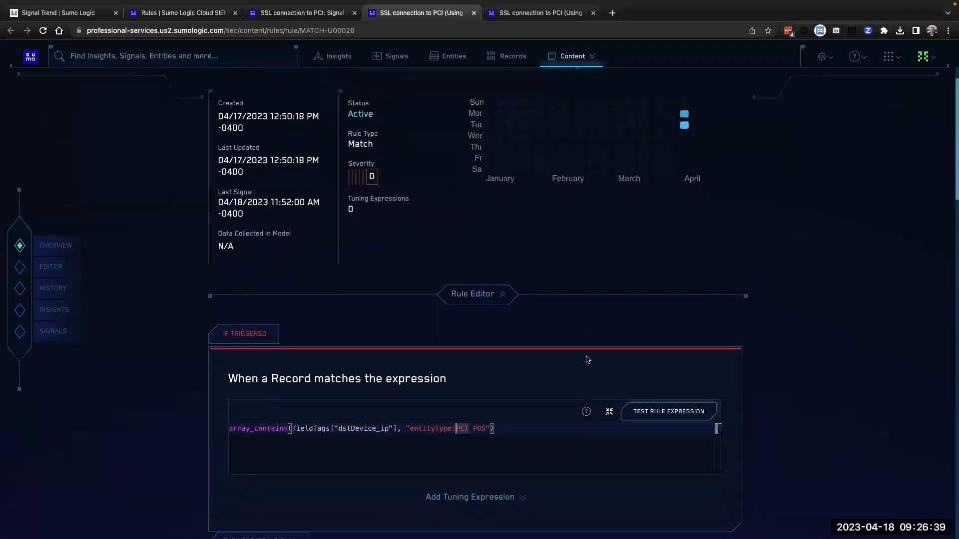
click(506, 429)
drag(500, 427, 230, 435)
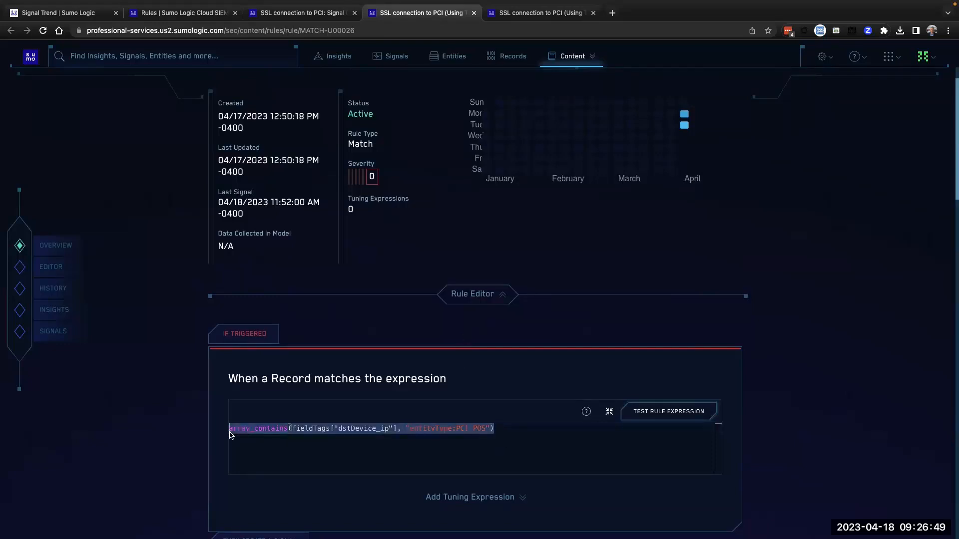
click(502, 435)
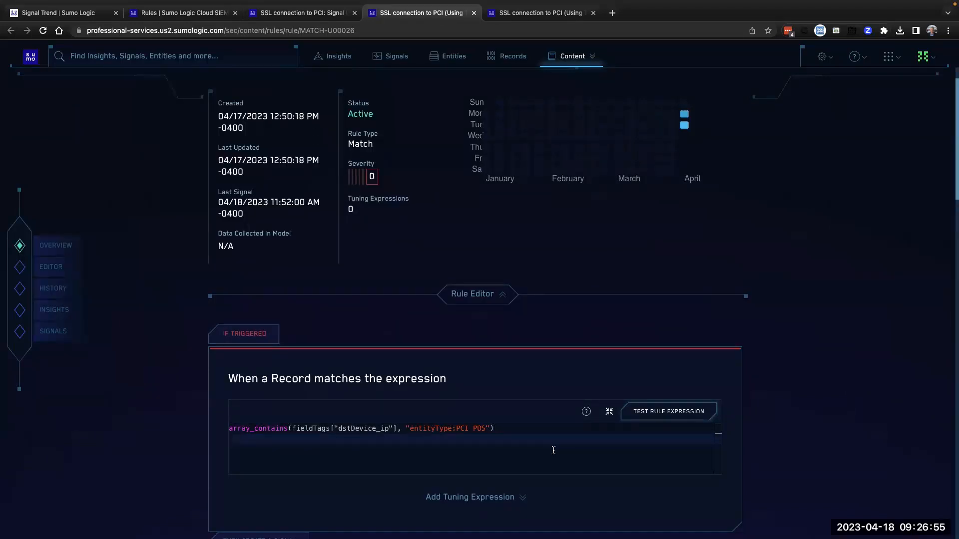
scroll(764, 442, up, 1)
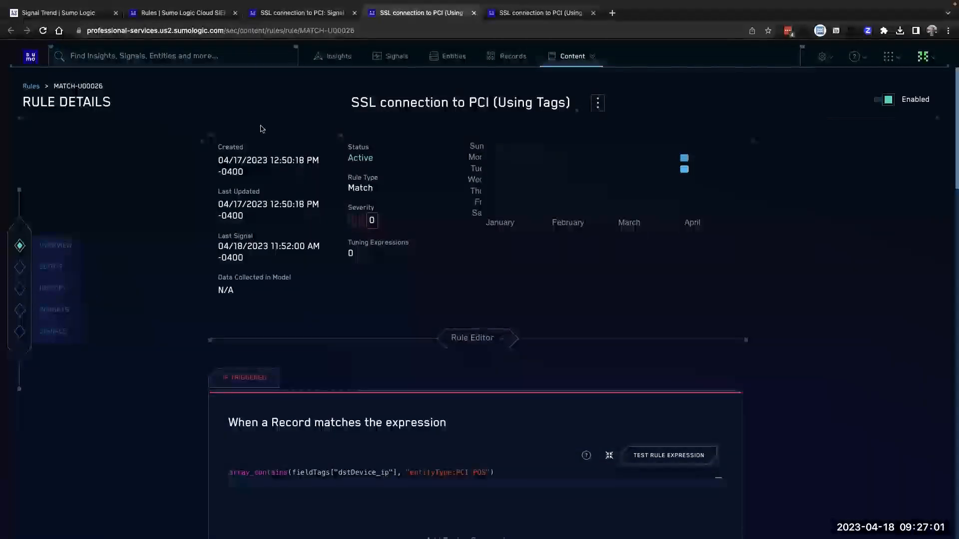
key(ctrl+Left)
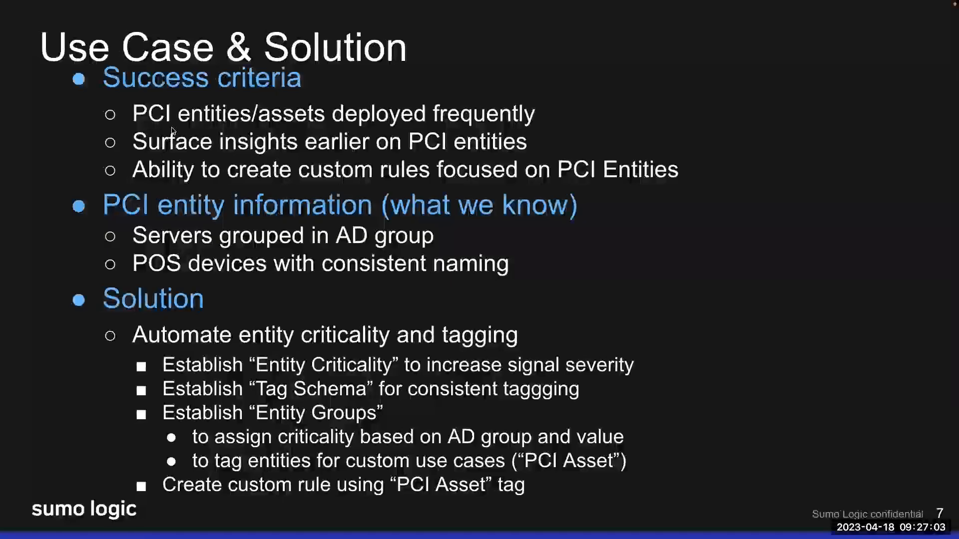